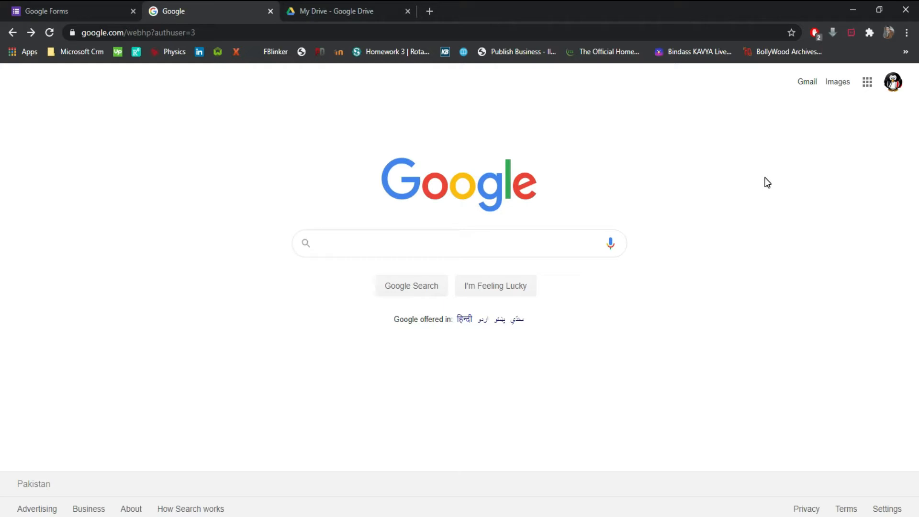
- Search Google for "google forms"
click(495, 240)
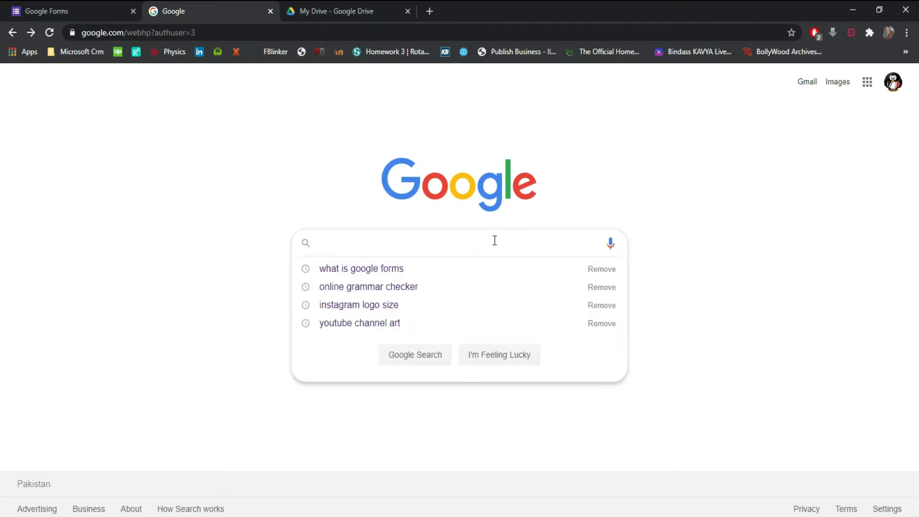
text(googl)
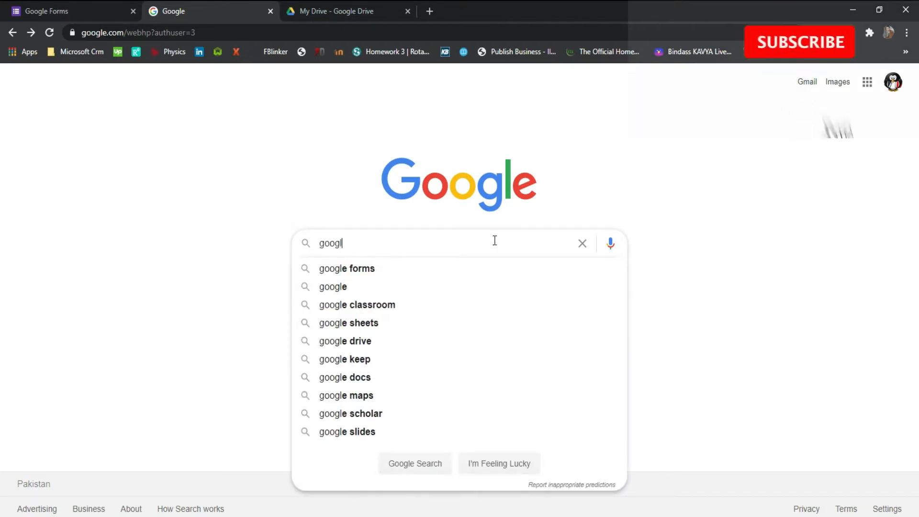
text(e forms)
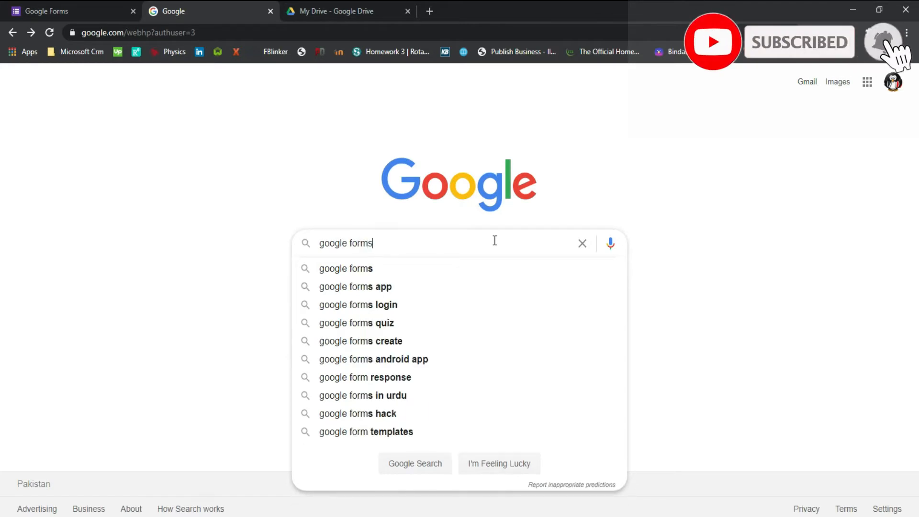
key(Return)
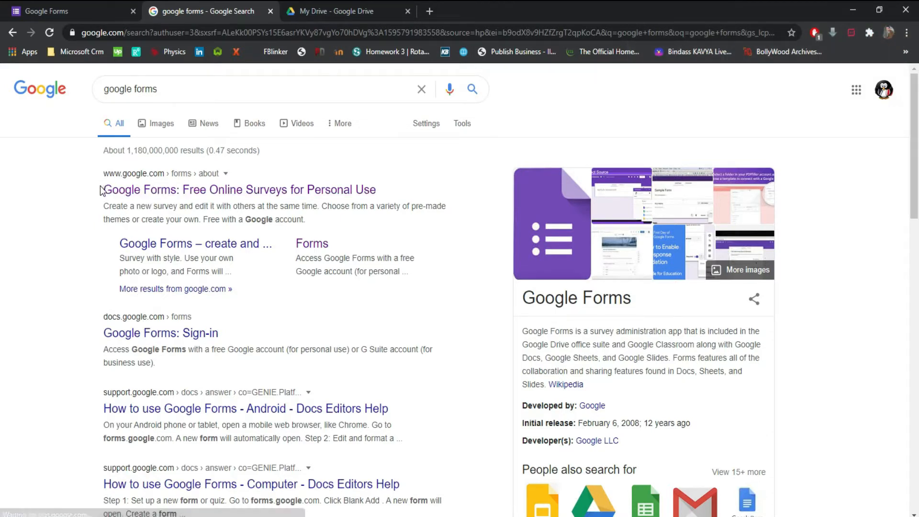
- Open the Google Forms page for personal use from the search results and create a blank form
click(224, 191)
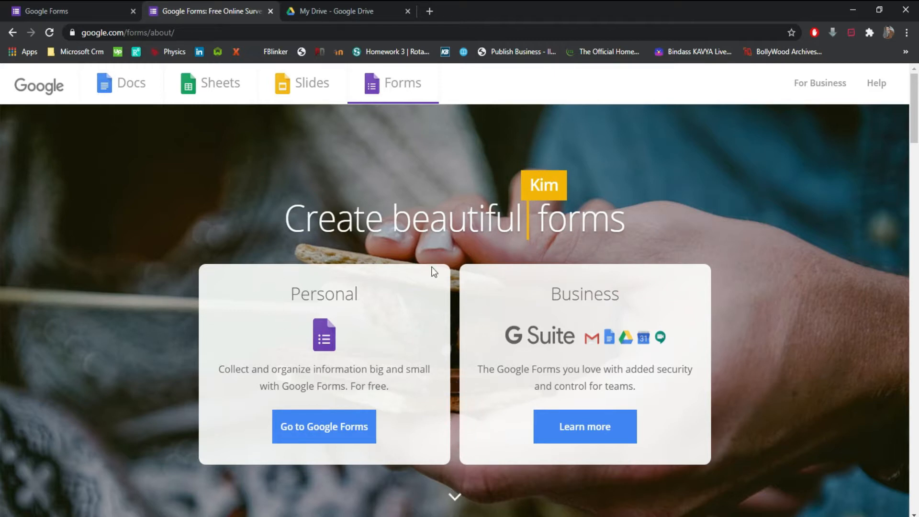
click(334, 427)
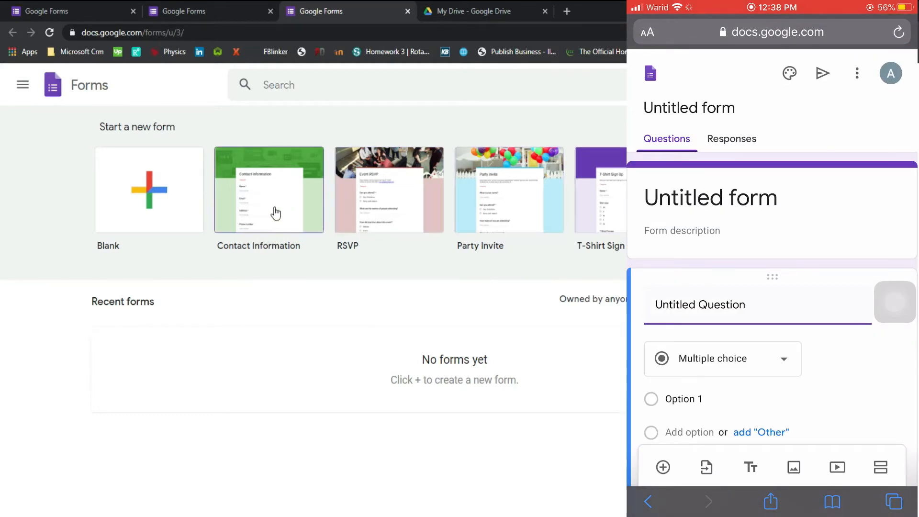
click(163, 205)
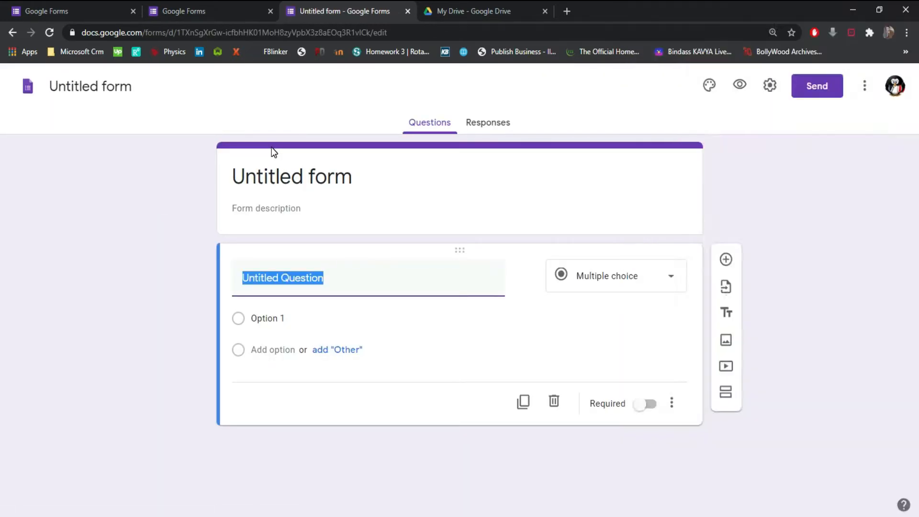
- Switch to Google Drive and create another new Google Form from My Drive
key(ctrl+t)
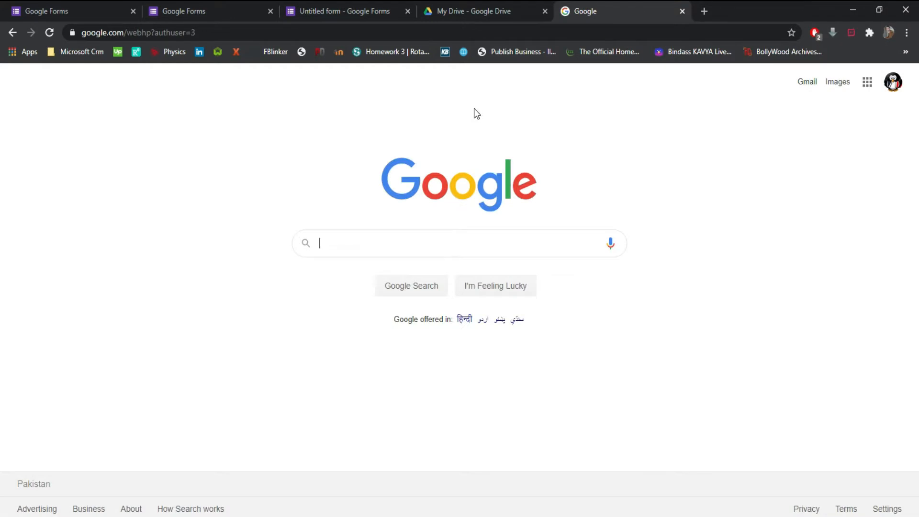
click(868, 90)
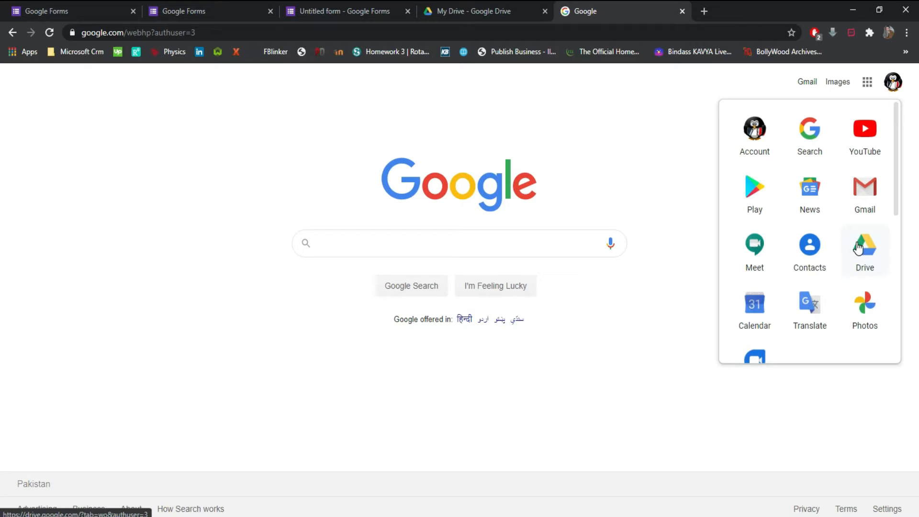
click(506, 7)
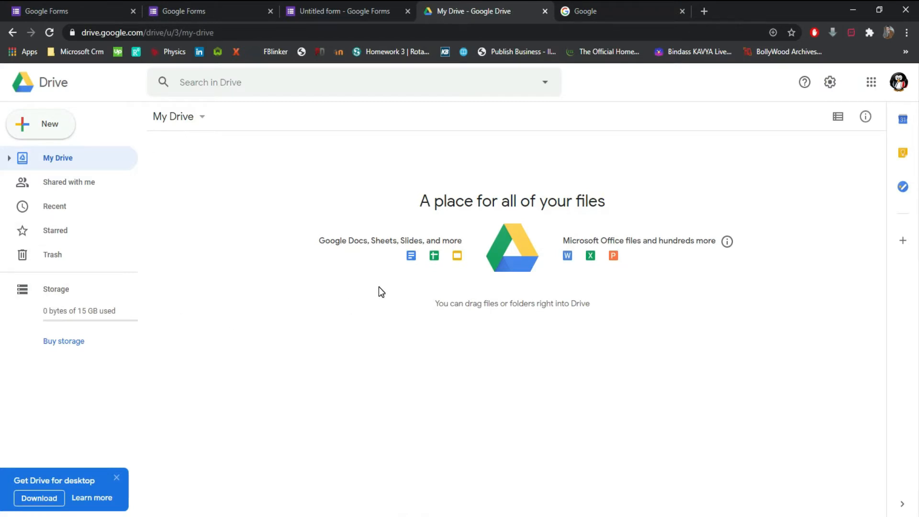
click(50, 130)
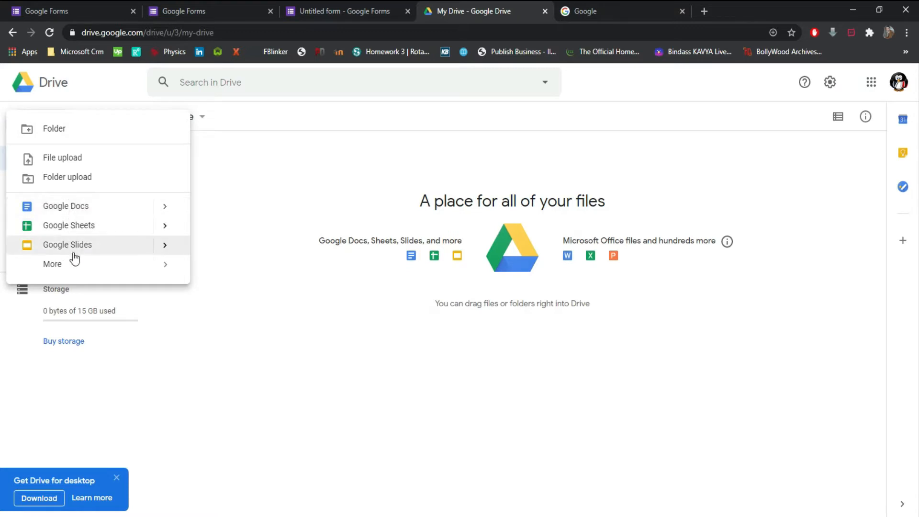
mouse_move(75, 270)
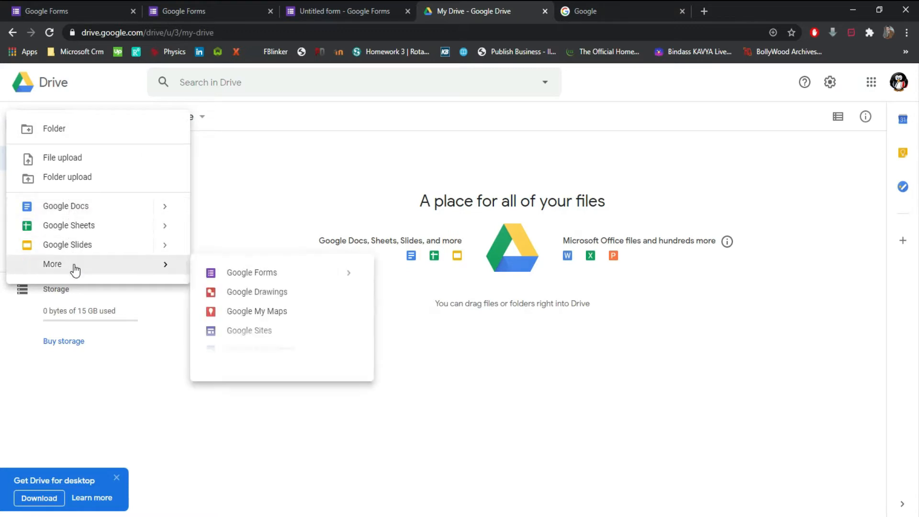
click(252, 275)
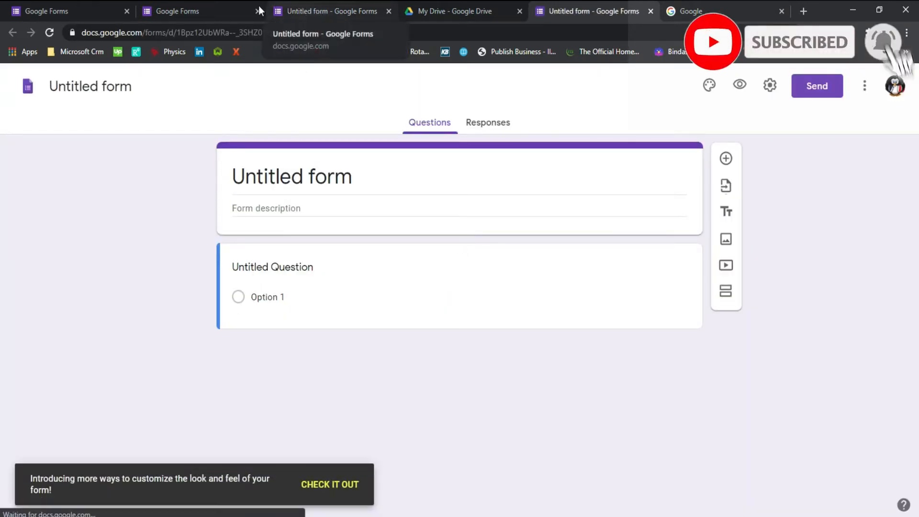
- Return to the first untitled form and set its title to "Chapter 6 (work and Energy) test"
click(323, 12)
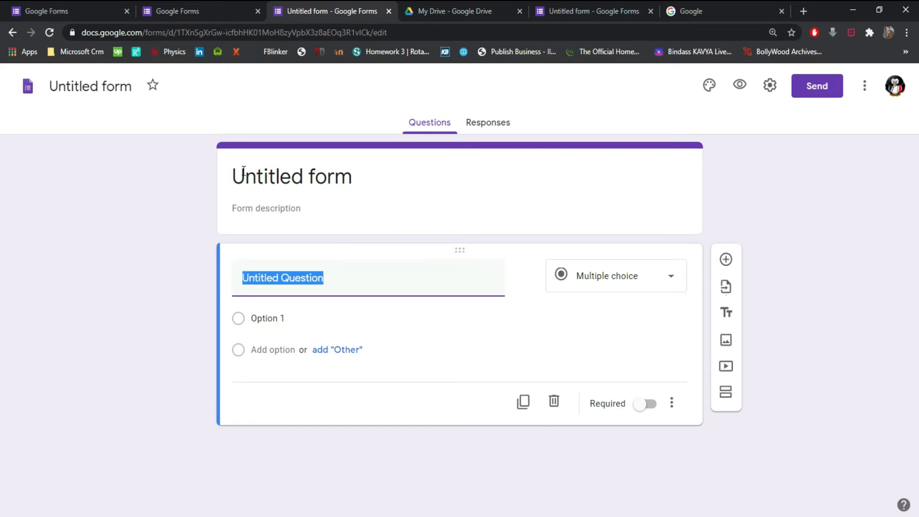
click(289, 174)
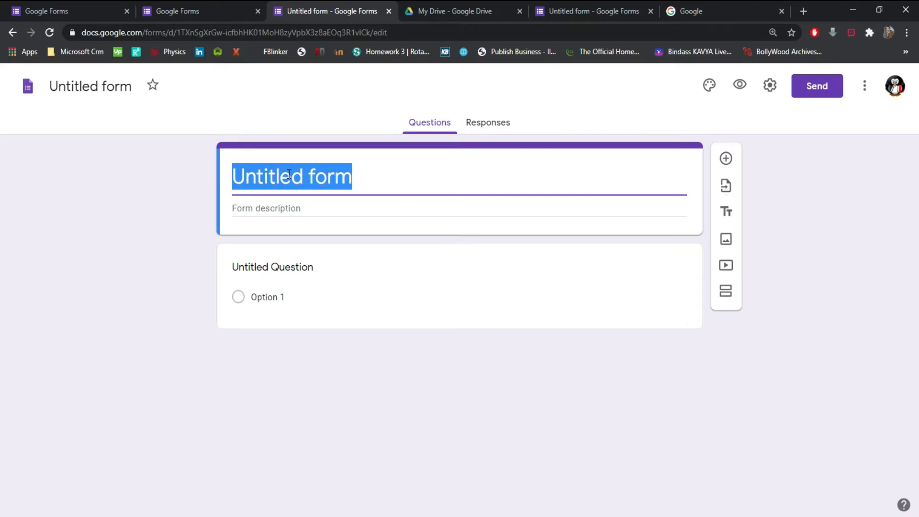
key(BackSpace)
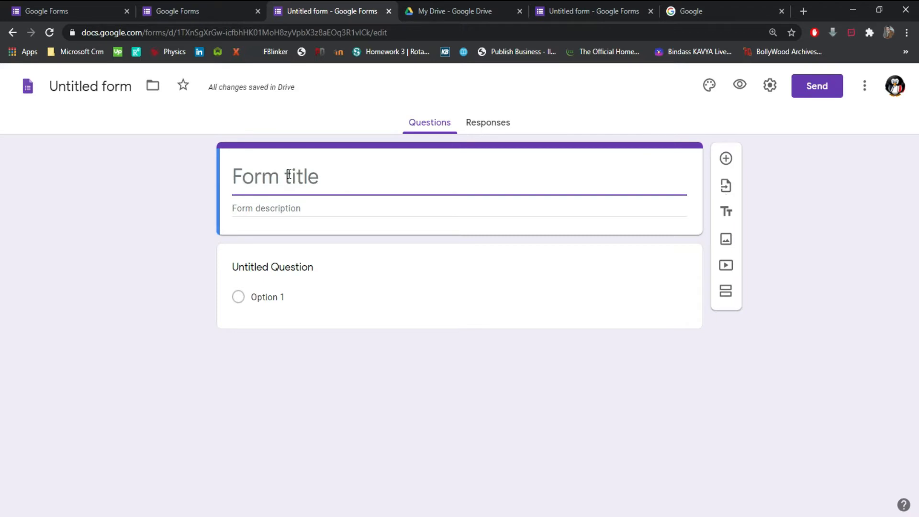
text(Chapte)
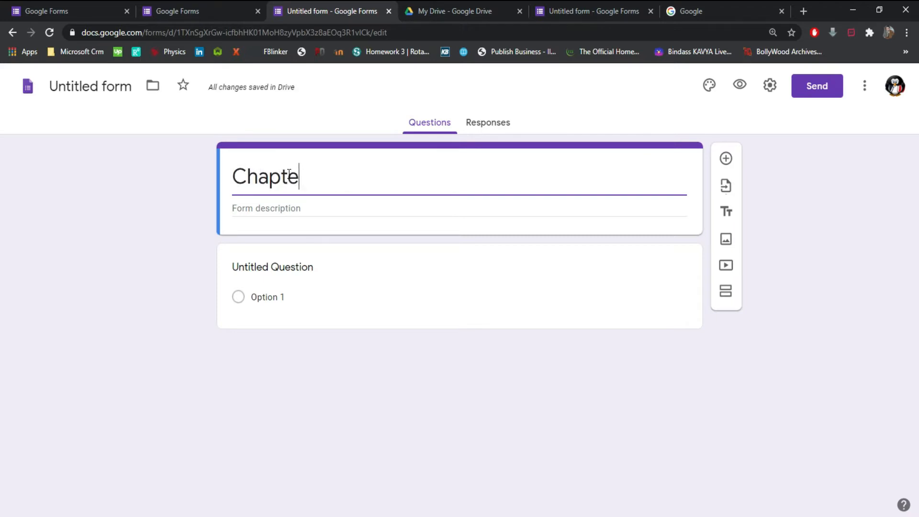
text(r 6)
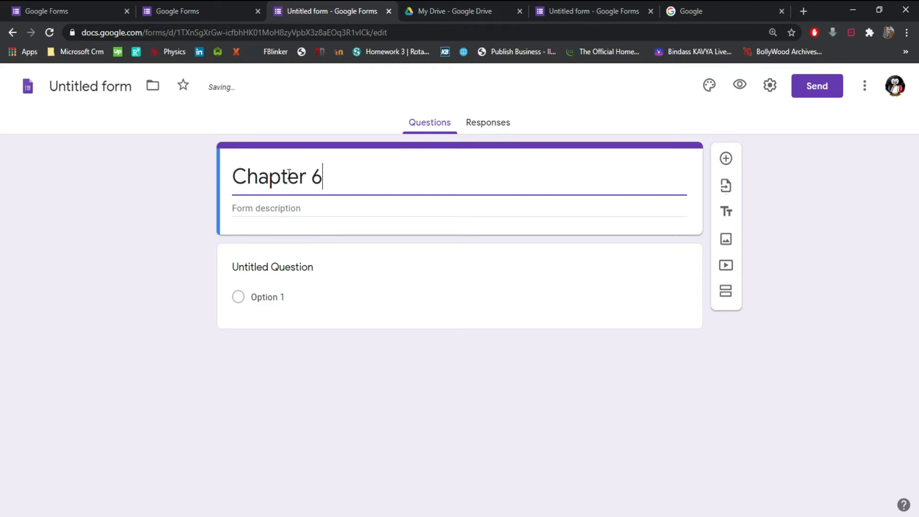
text( (work and)
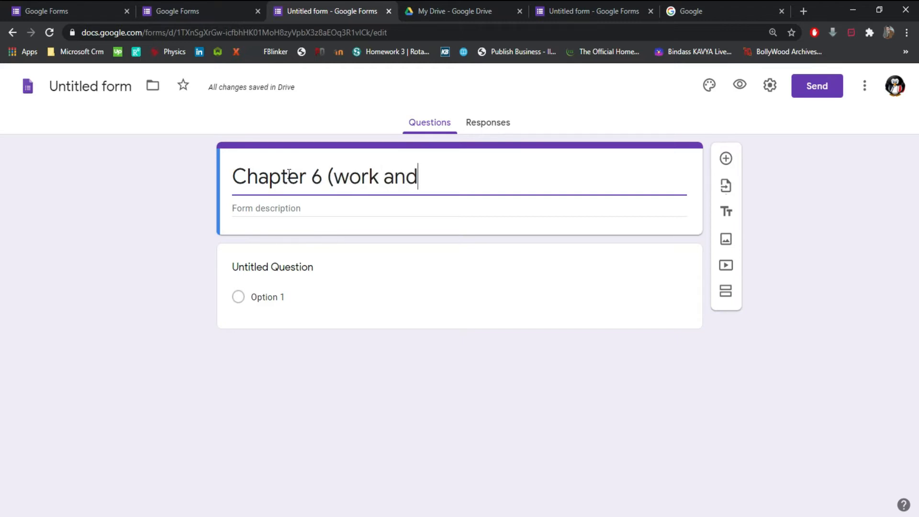
text( Energy))
key(Left)
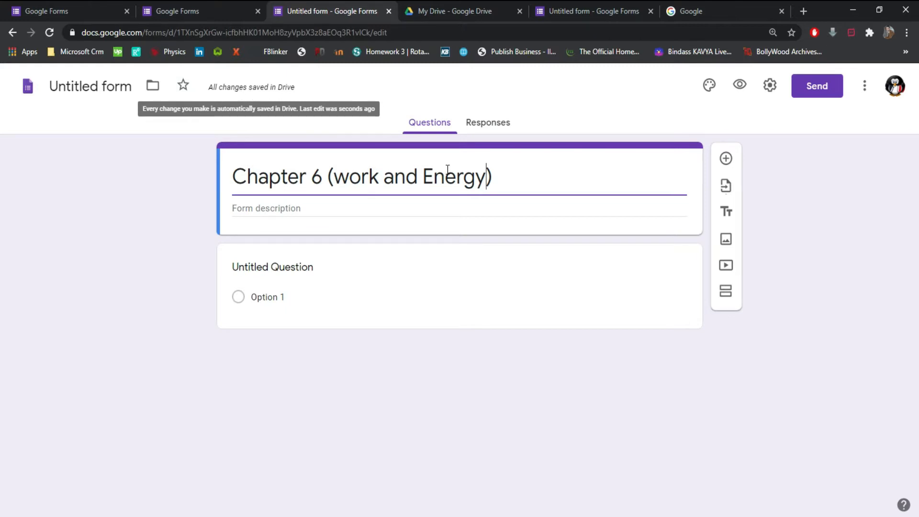
click(517, 173)
text(test)
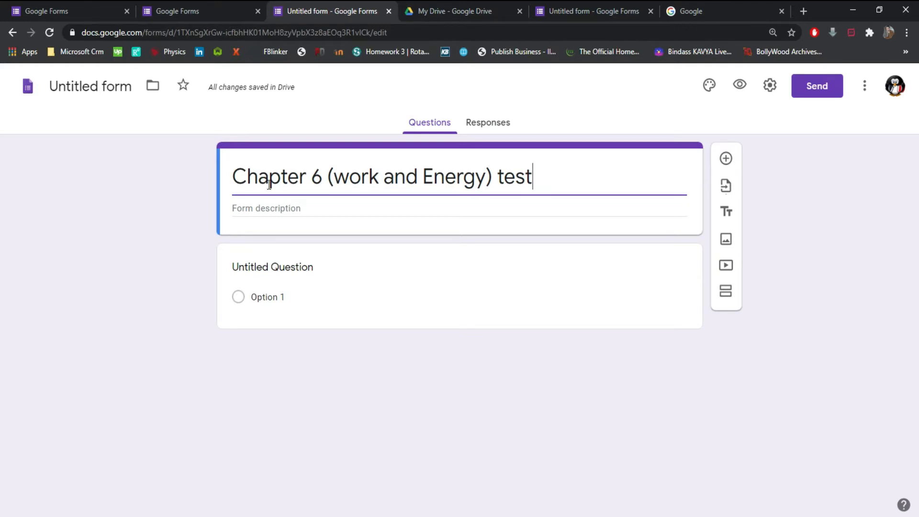
- Rename the form's file from "Untitled form" to match the title, "Chapter 6 (work and Energy) test"
click(279, 210)
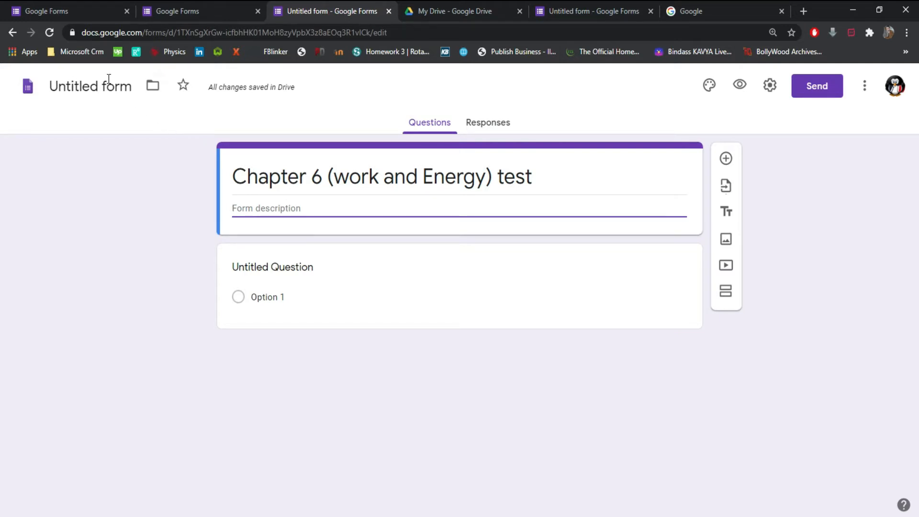
click(90, 82)
click(120, 156)
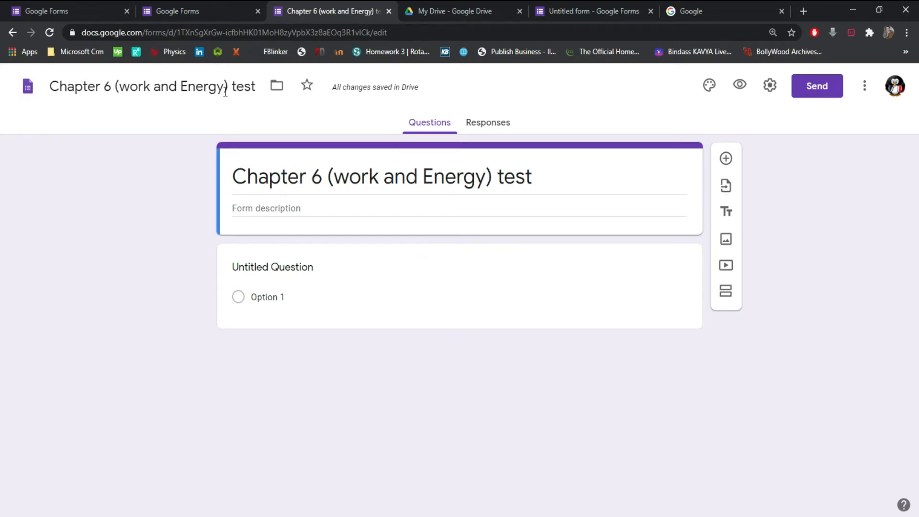
- Select the untitled question and look through the available question types
click(272, 251)
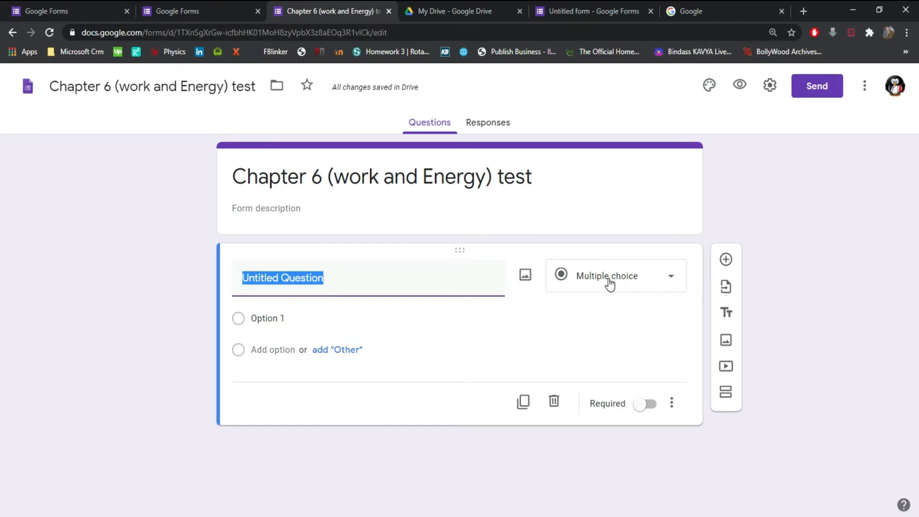
click(667, 280)
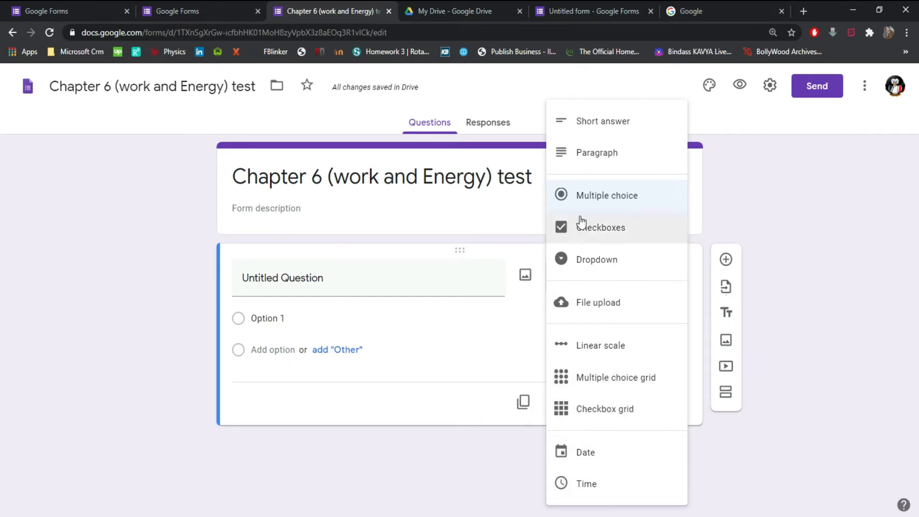
click(487, 444)
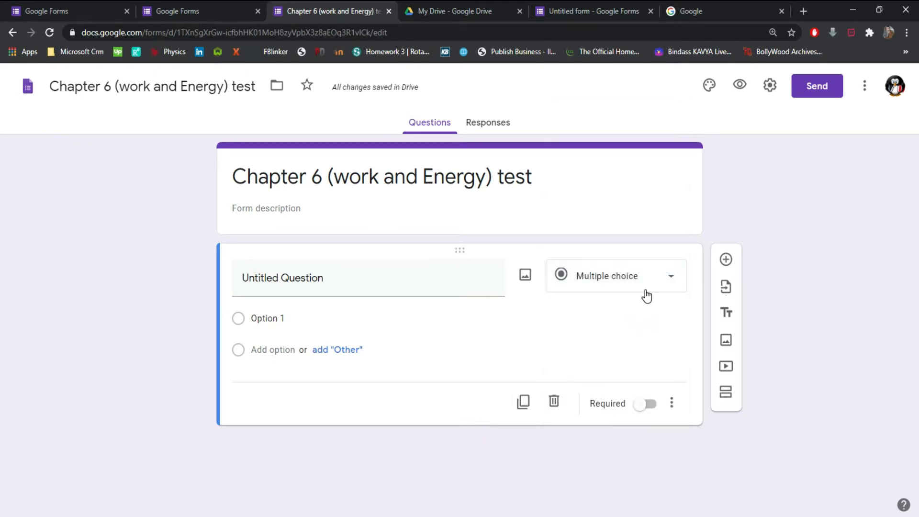
- Make the untitled question a short answer question and set its text to "name"
click(662, 273)
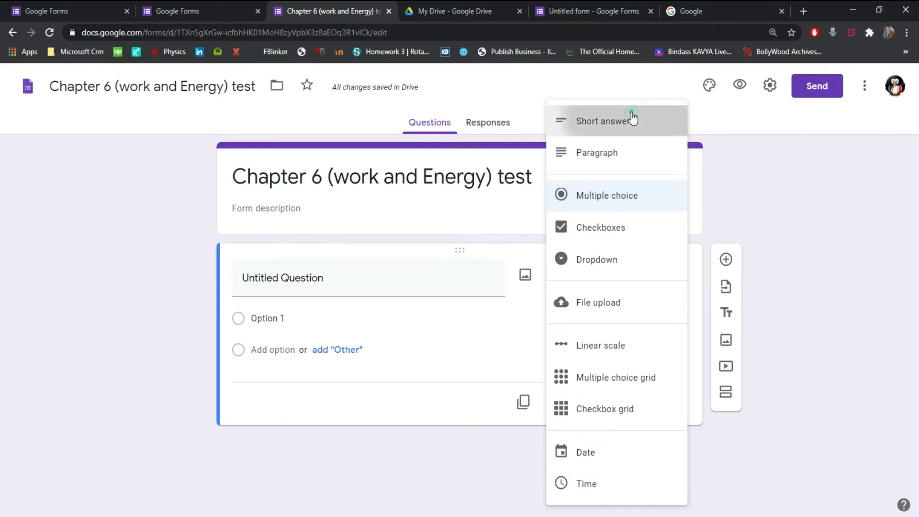
click(633, 119)
click(262, 280)
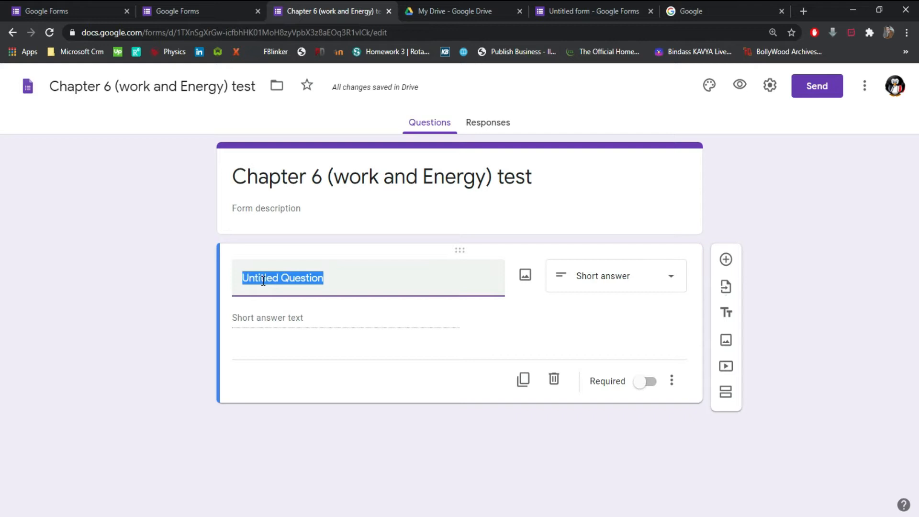
text(N)
key(BackSpace)
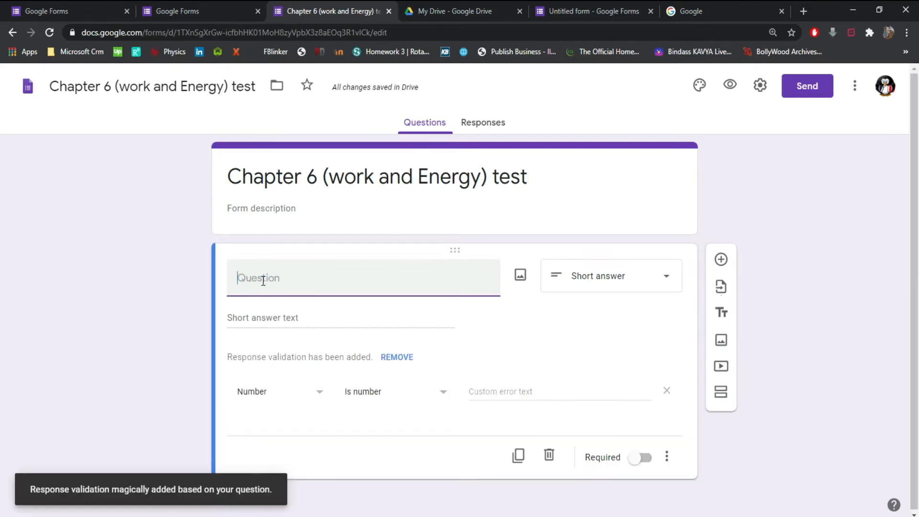
text(Name)
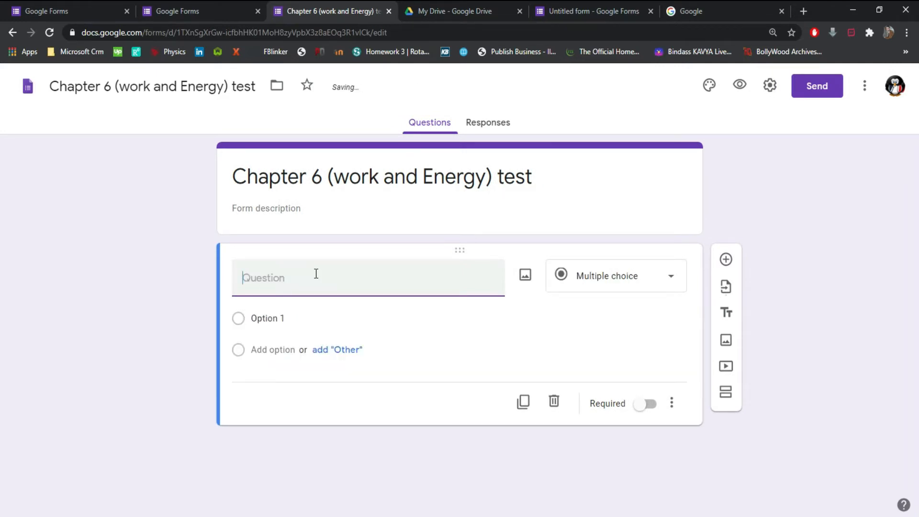
text(name)
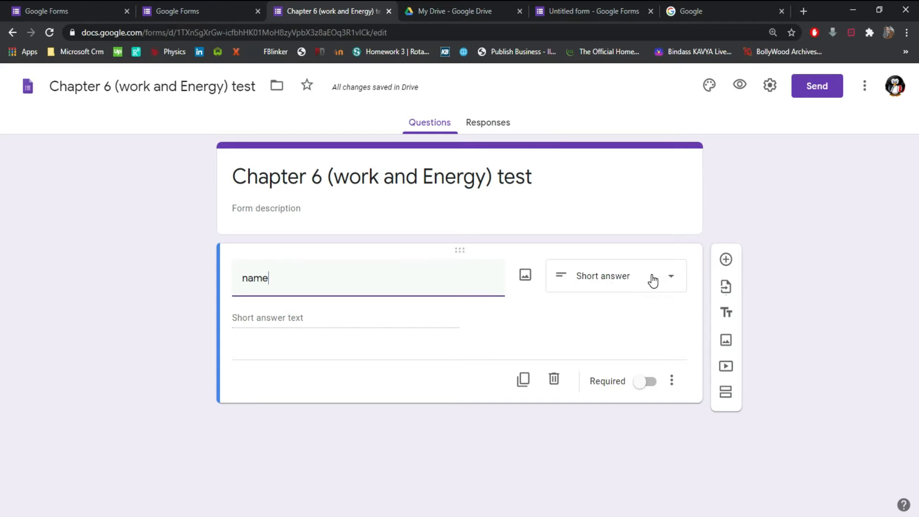
- Try the multiple choice type on the "name" question and set it back to short answer
click(567, 287)
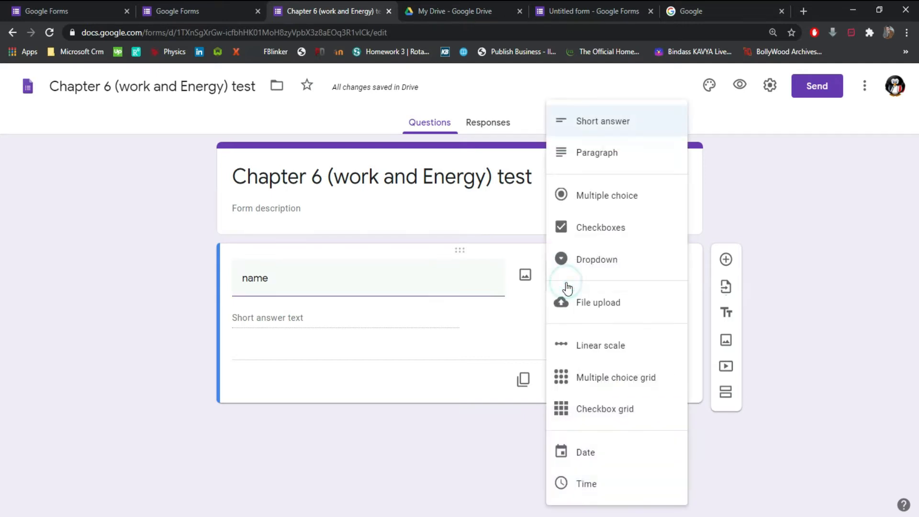
click(599, 195)
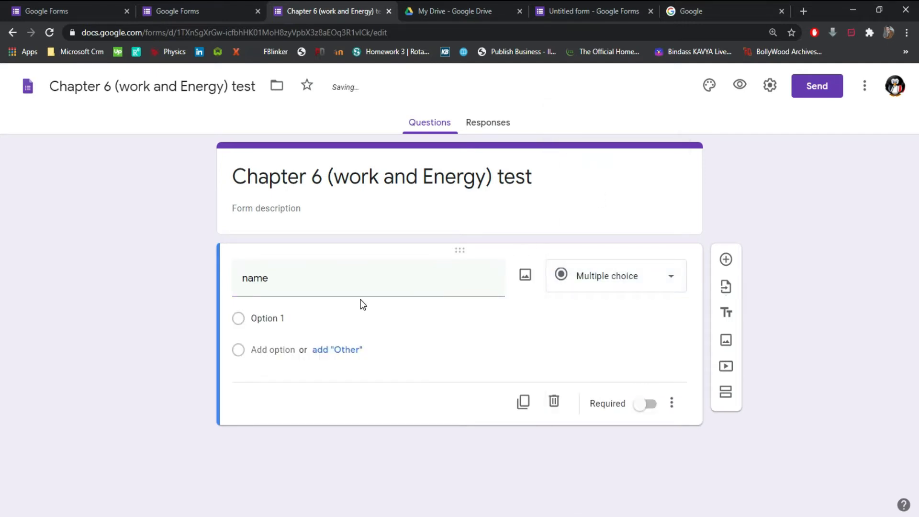
click(621, 287)
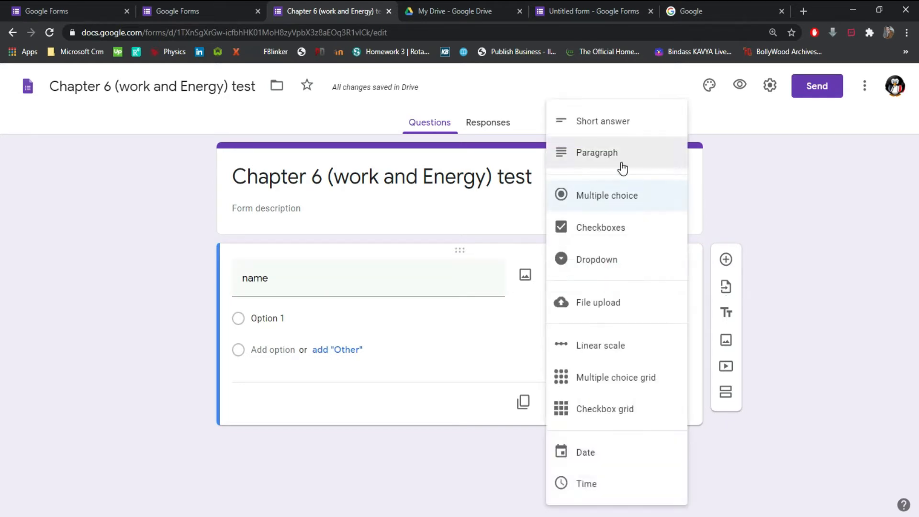
click(608, 136)
- Replace the first question's text with "Name", keeping it as a short answer question
double_click(283, 278)
key(BackSpace)
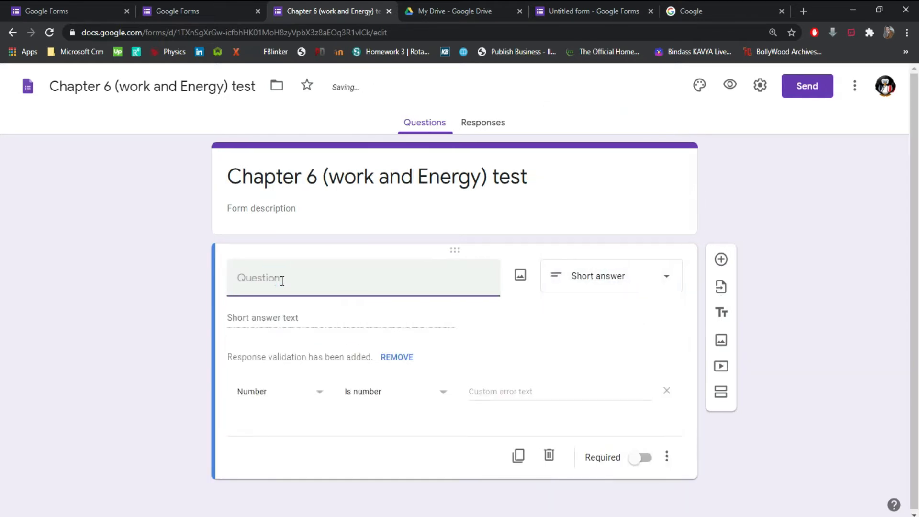
text(Name)
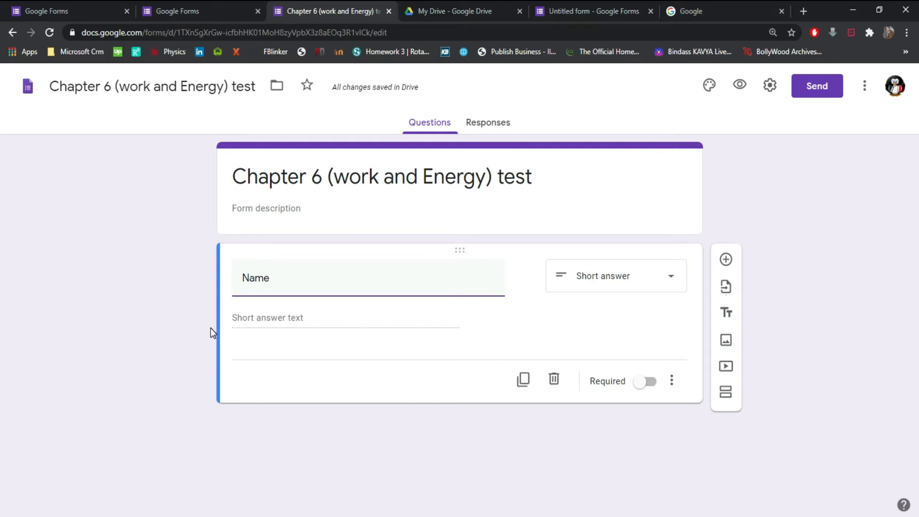
- Duplicate the "Name" question and delete the duplicate
click(524, 381)
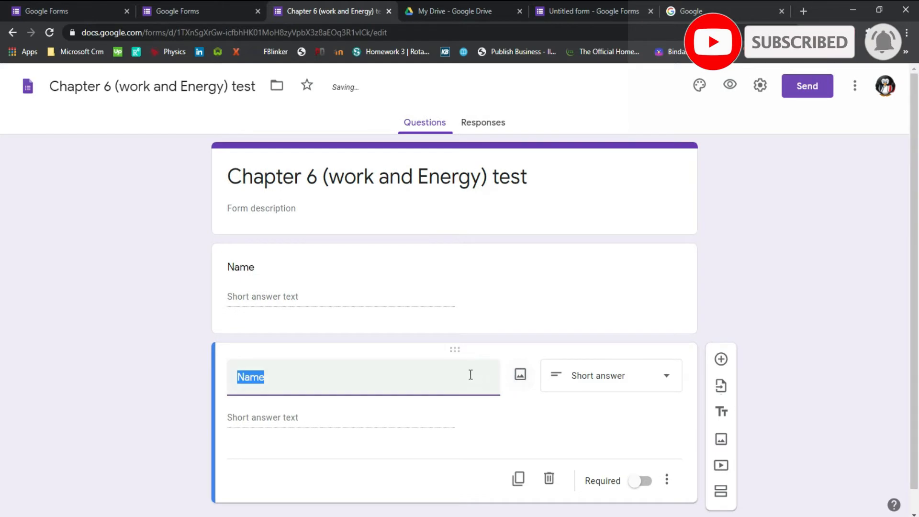
click(469, 248)
click(509, 436)
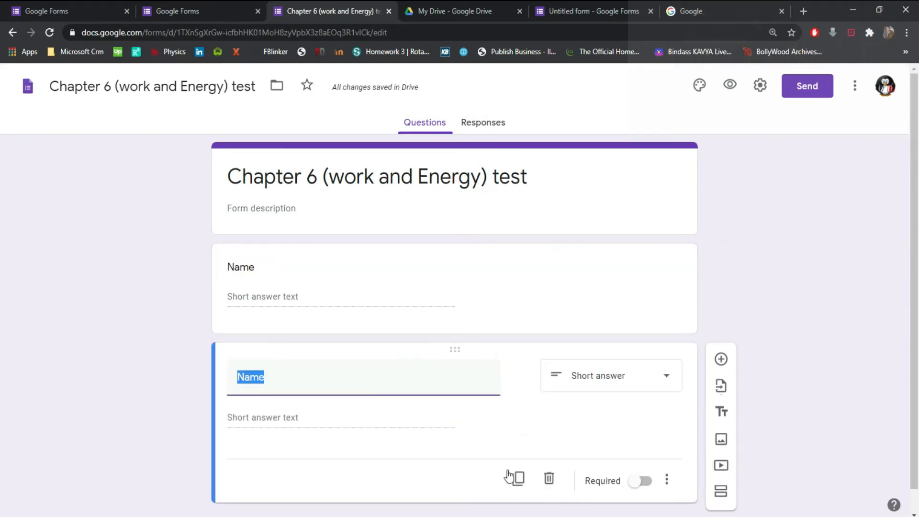
click(550, 479)
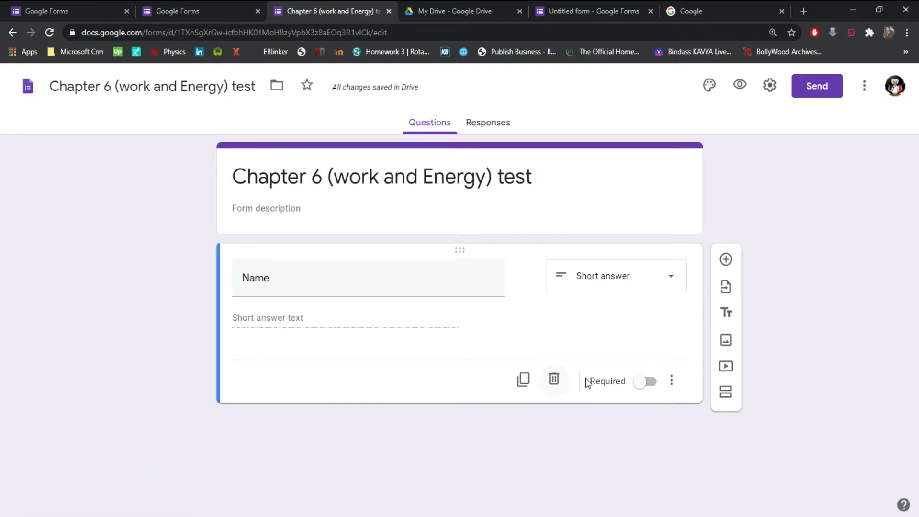
- Make the "Name" question required and add a required short answer question titled "Class" below it
click(651, 384)
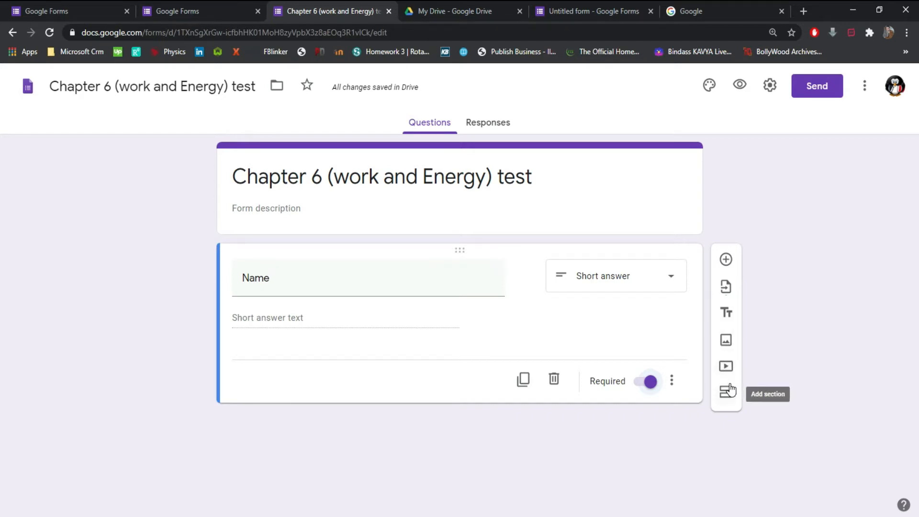
click(726, 260)
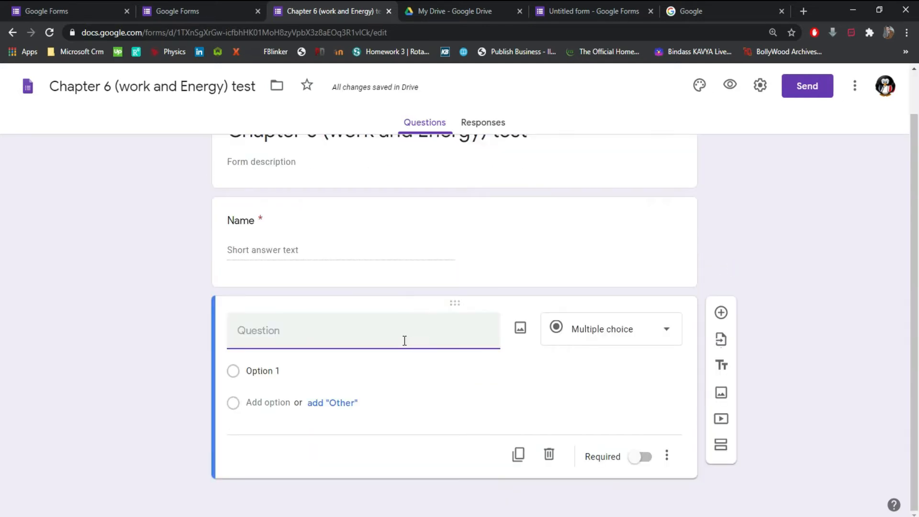
click(404, 340)
text(Class)
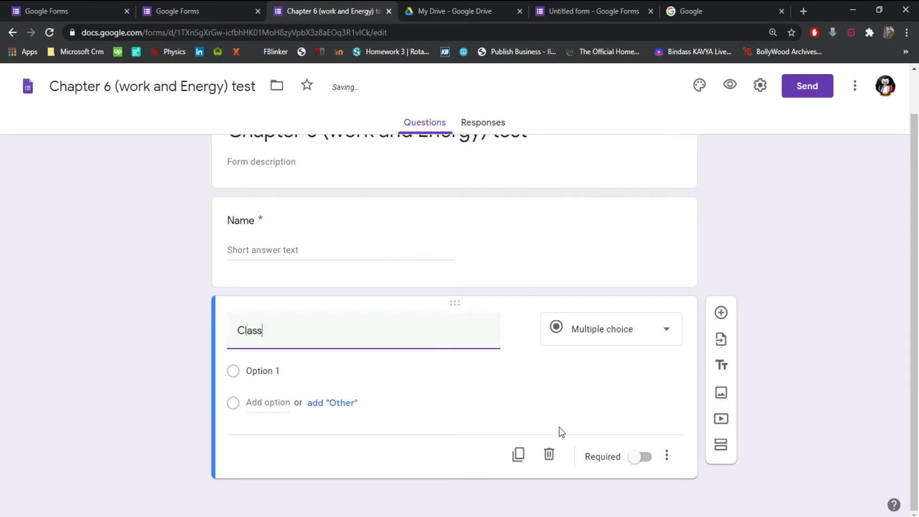
click(648, 460)
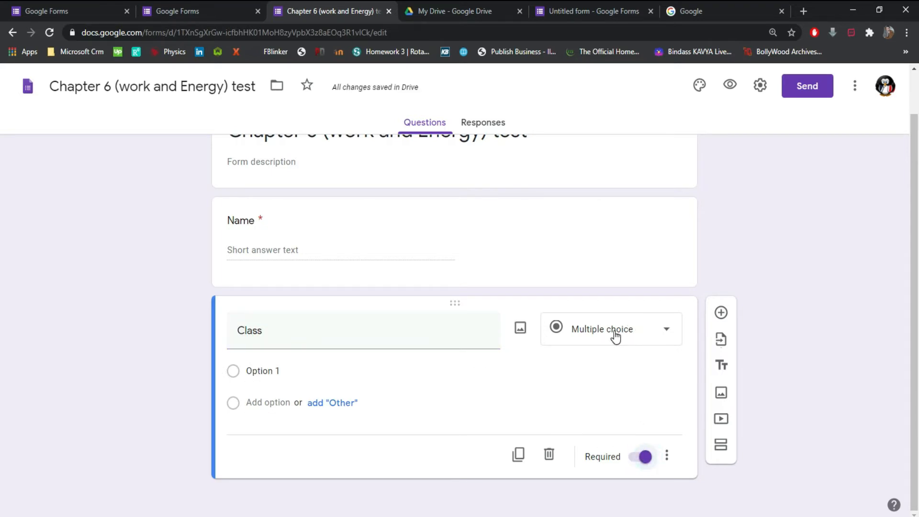
click(656, 345)
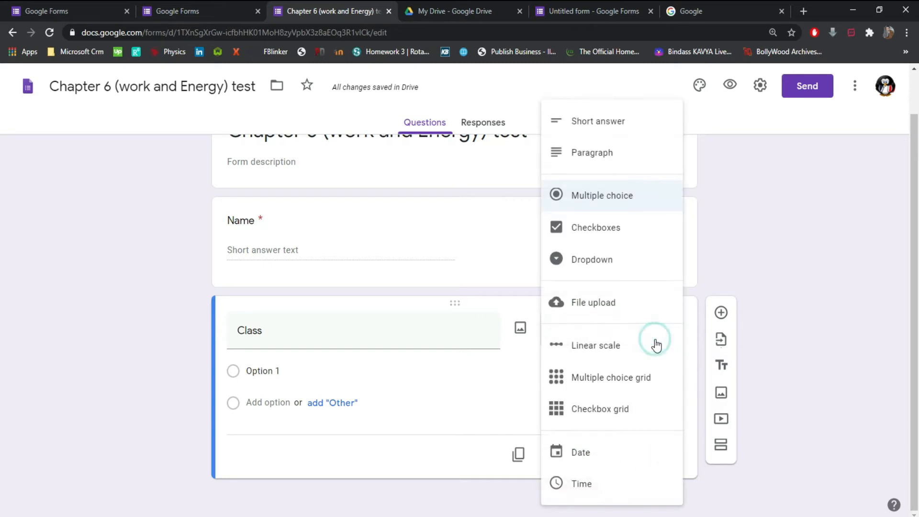
click(593, 118)
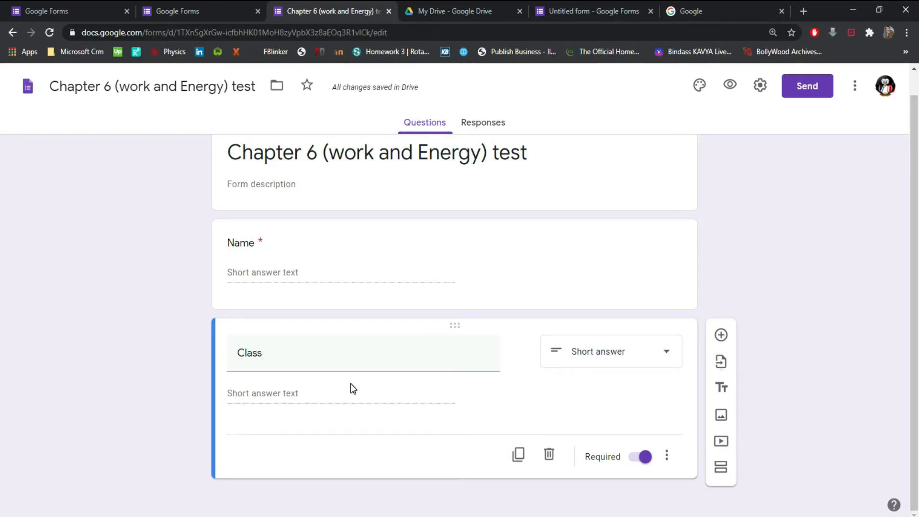
- Add a multiple choice question after "Class" with the text "2+2 is equal to"
click(721, 336)
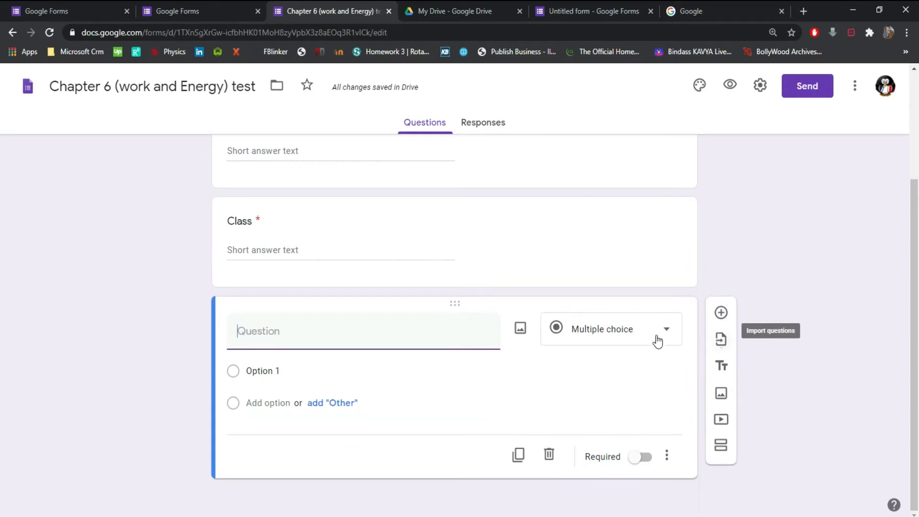
click(398, 333)
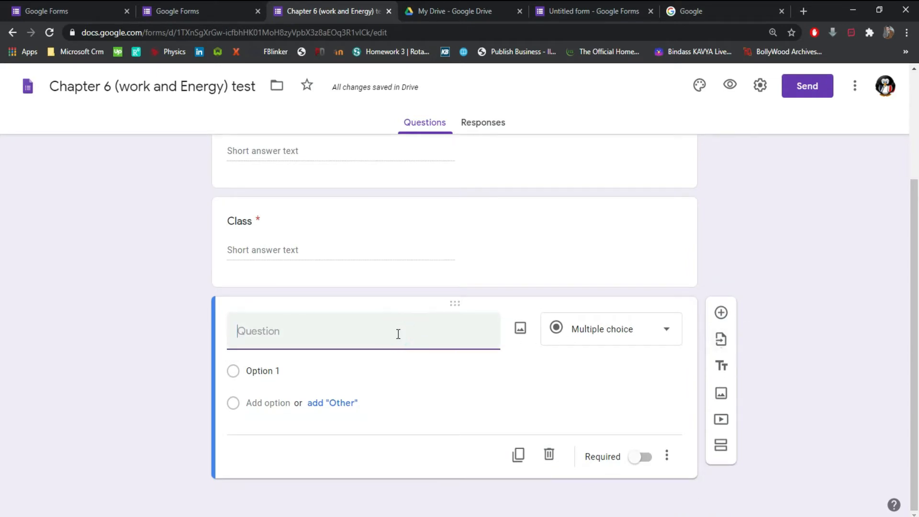
text(2+2 is e)
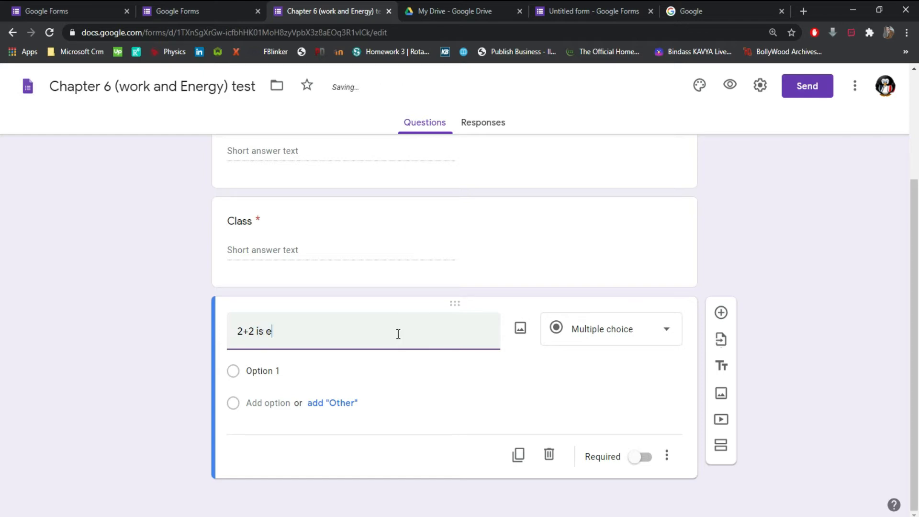
text(qual )
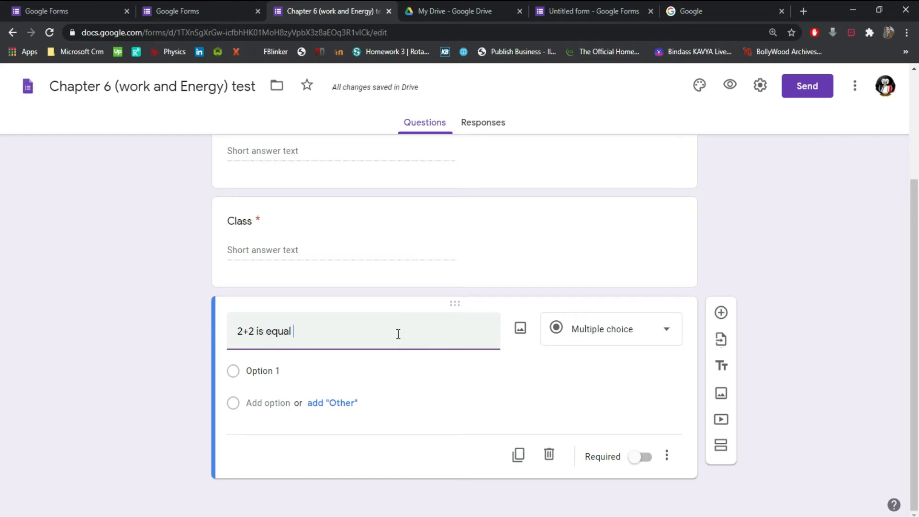
text(to)
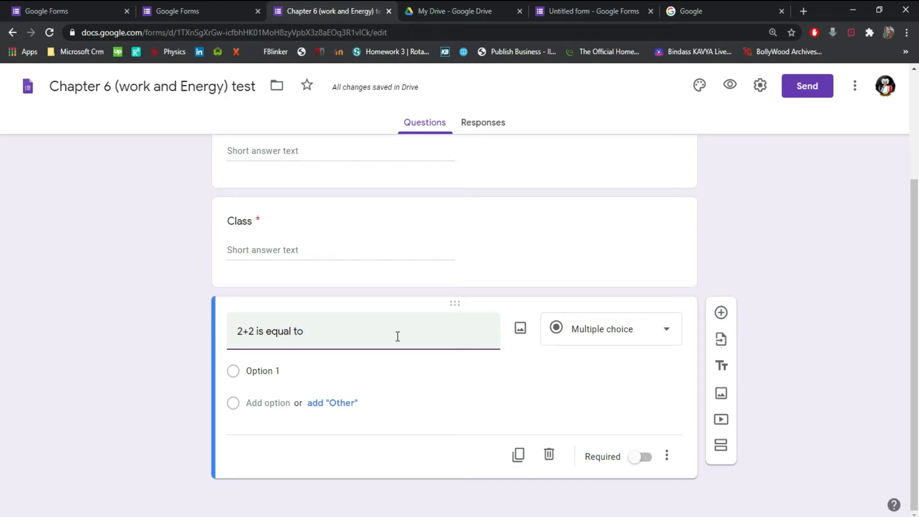
- Give the "2+2 is equal to" question the options 4, 5, 7 and 8, and make it required
click(262, 369)
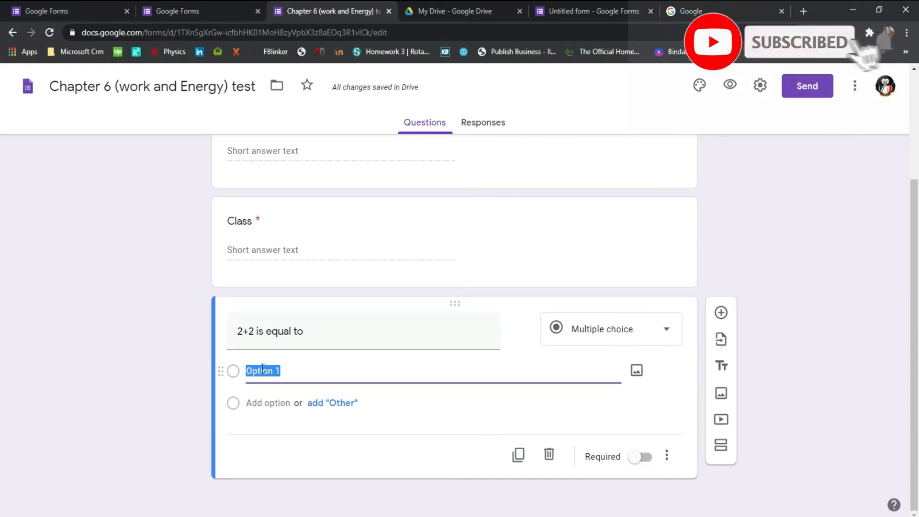
text(4)
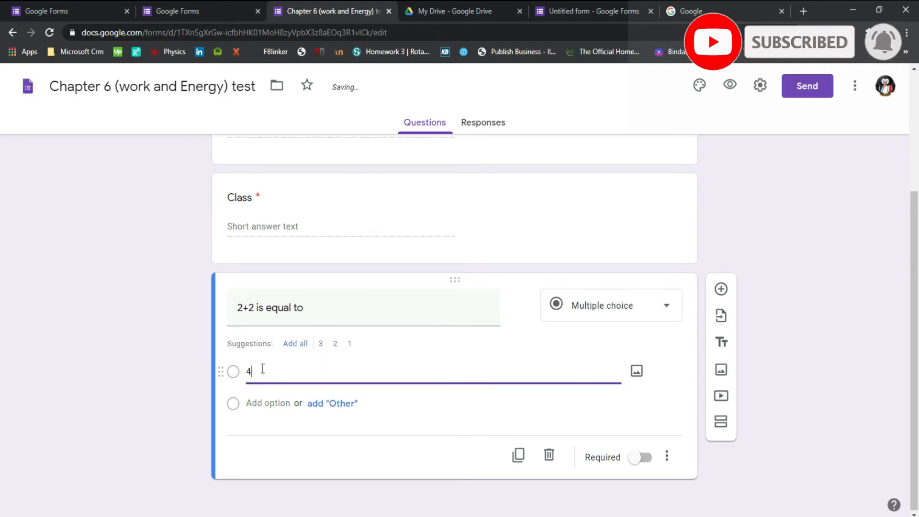
click(252, 407)
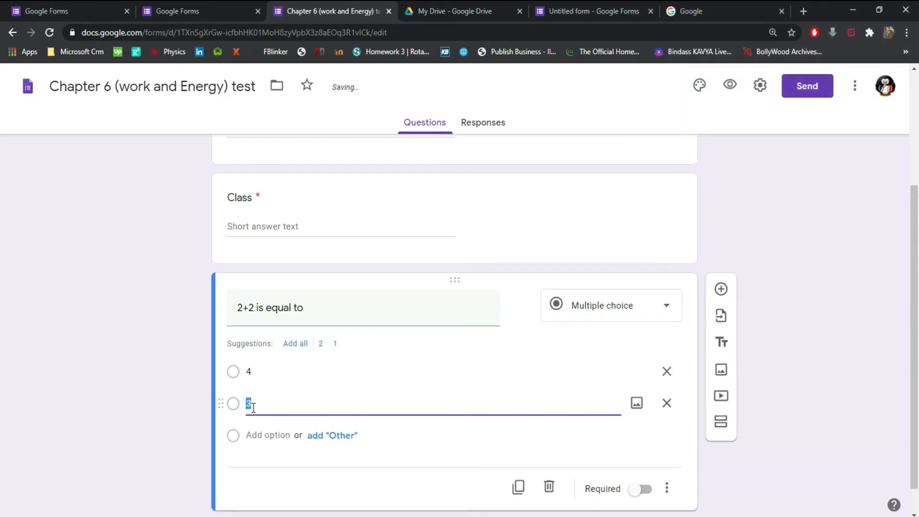
text(5)
click(251, 443)
text(7)
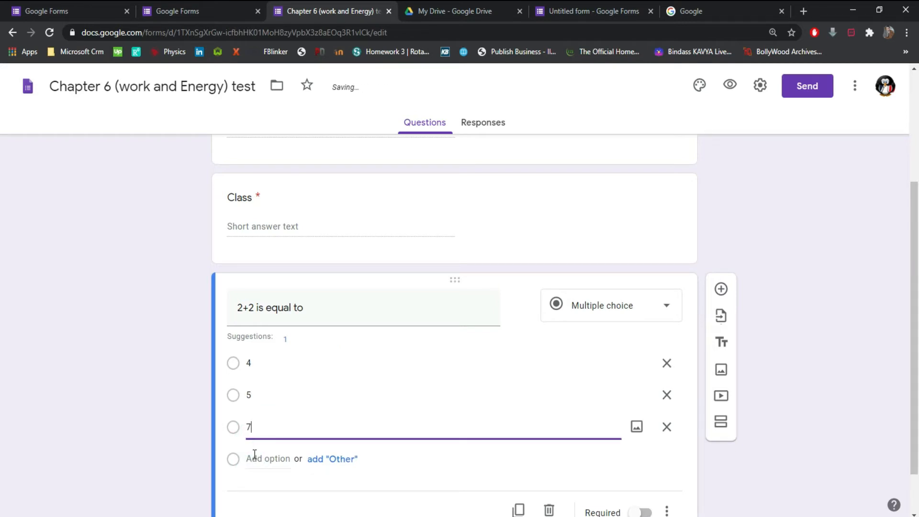
click(253, 456)
text(8)
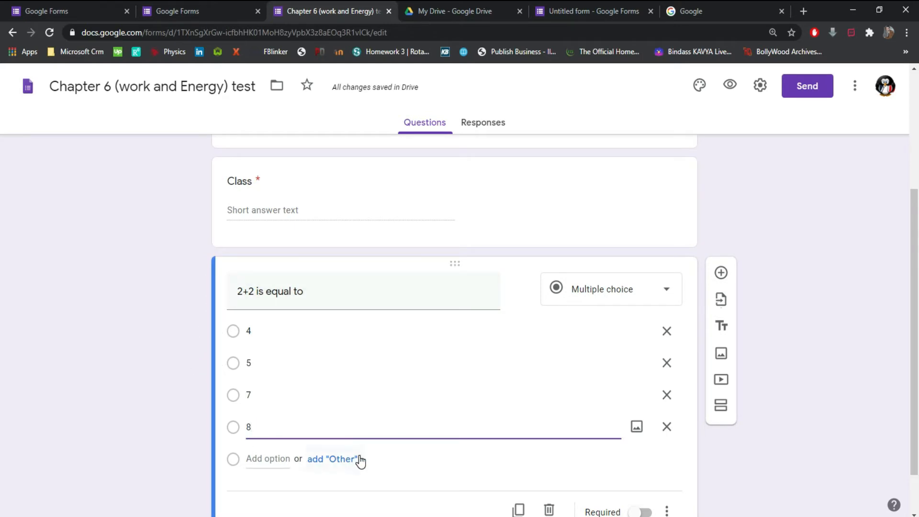
click(641, 512)
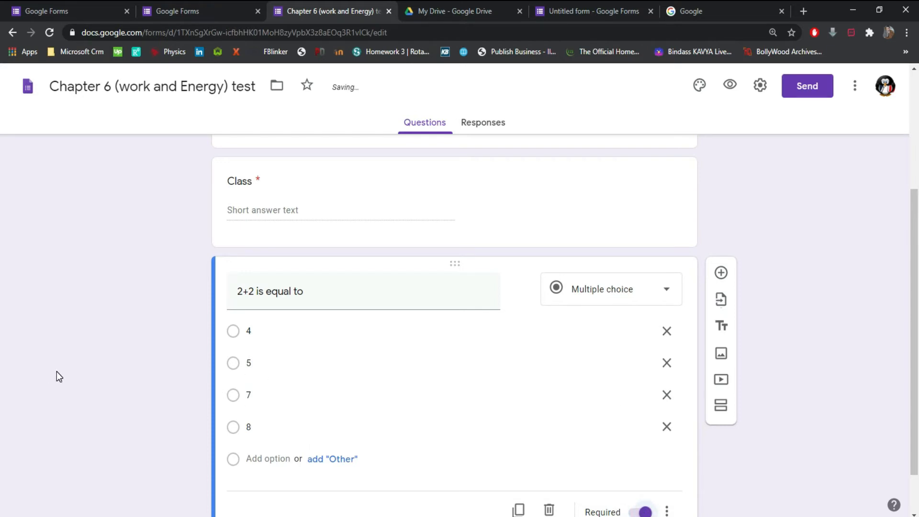
- Review the form's questions in the editor, and examine the whole form in preview
scroll(57, 372, up, 4)
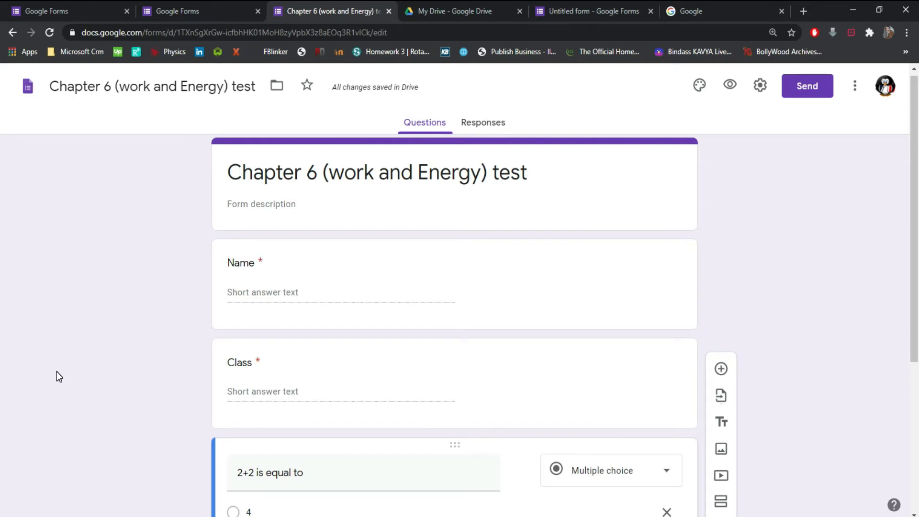
scroll(57, 372, down, 5)
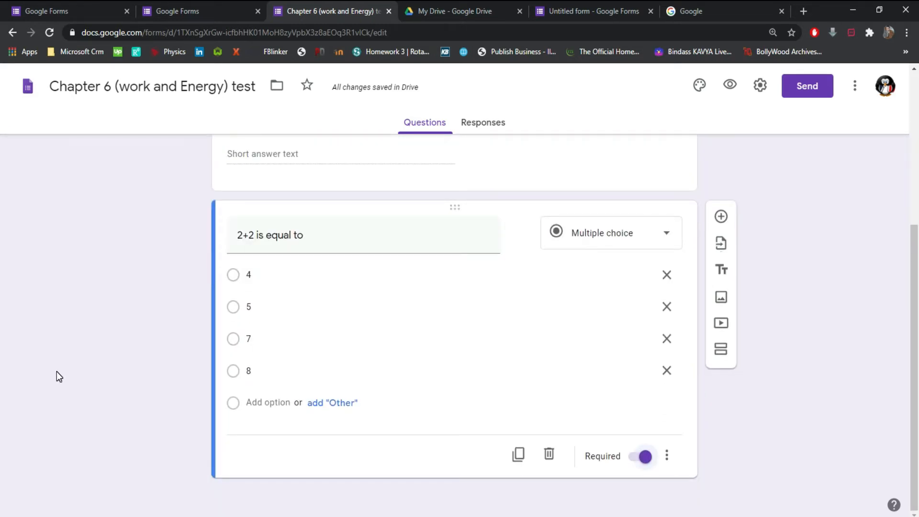
scroll(57, 371, up, 5)
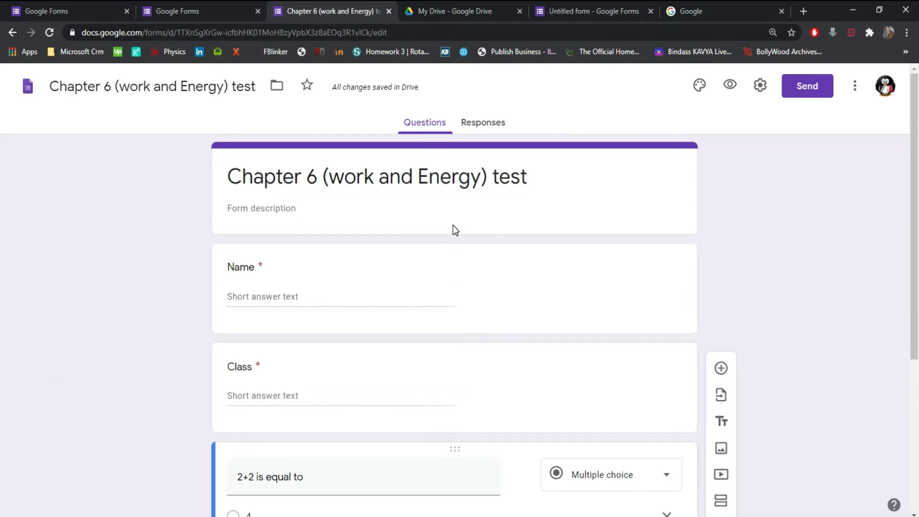
click(729, 86)
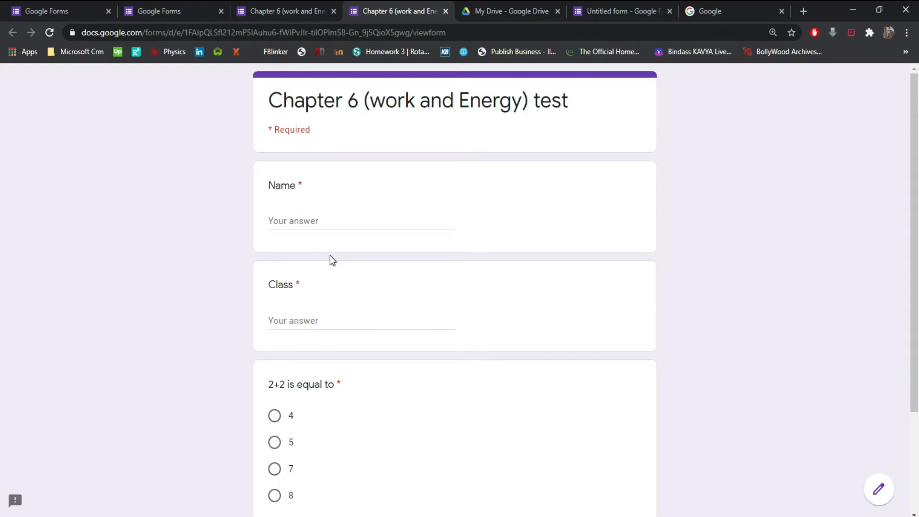
scroll(329, 254, down, 3)
scroll(330, 255, up, 3)
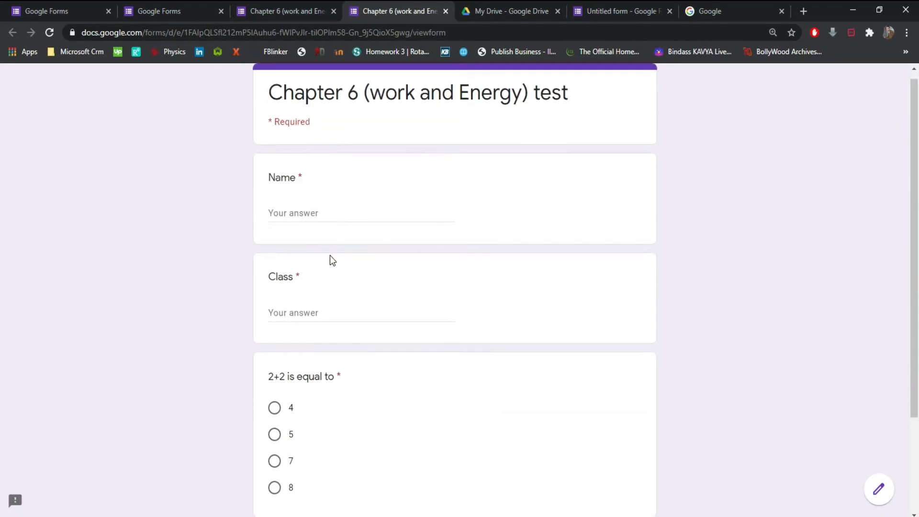
scroll(333, 261, down, 3)
scroll(332, 261, up, 3)
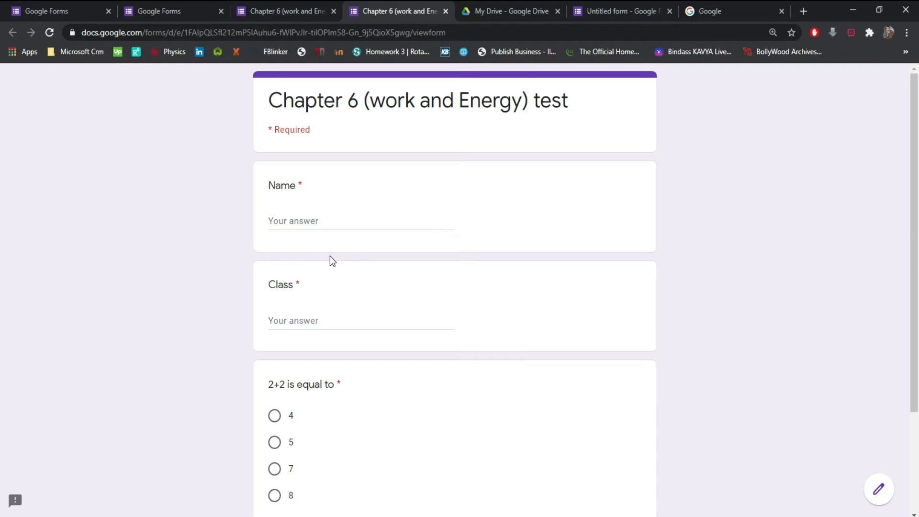
scroll(299, 301, down, 3)
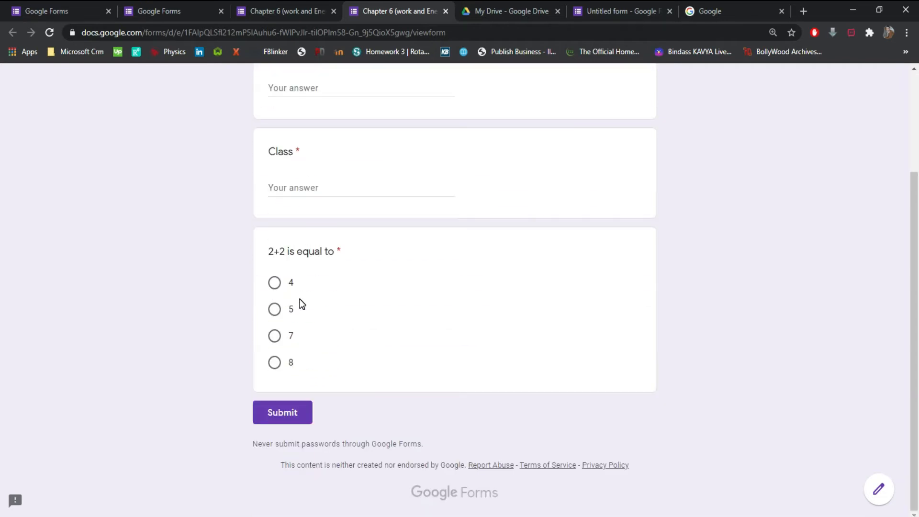
- Return to the form editor and add a new section between the "Class" and "2+2 is equal to" questions
key(ctrl+shift+Tab)
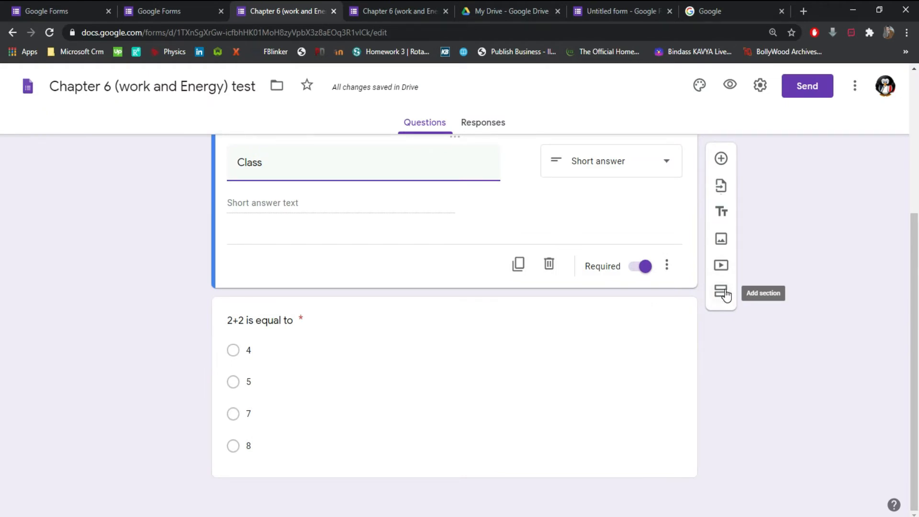
click(721, 291)
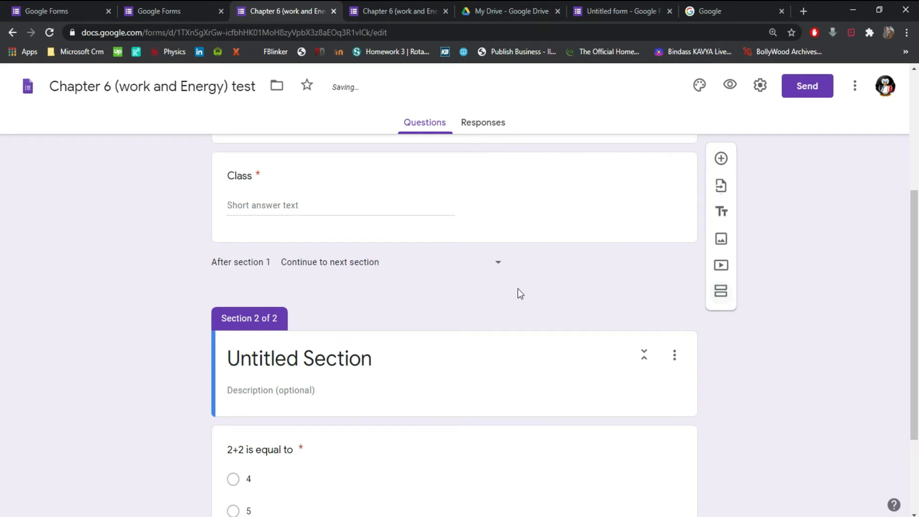
- Review both sections in the editor and preview the form again to check how it is split into pages
scroll(438, 289, up, 4)
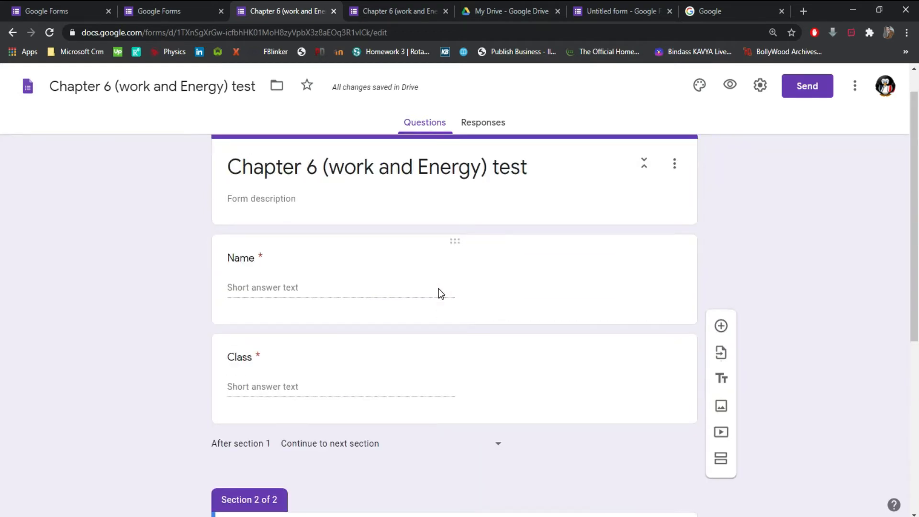
scroll(439, 289, down, 6)
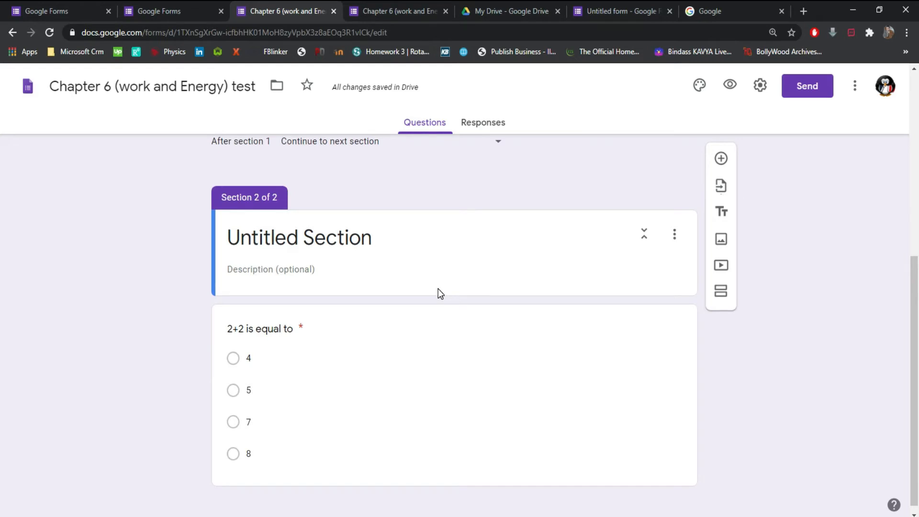
scroll(438, 289, up, 7)
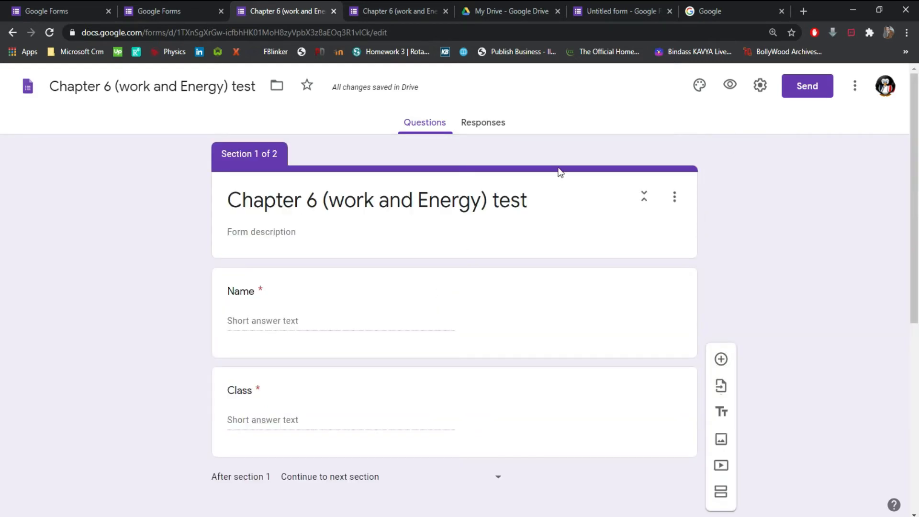
click(731, 85)
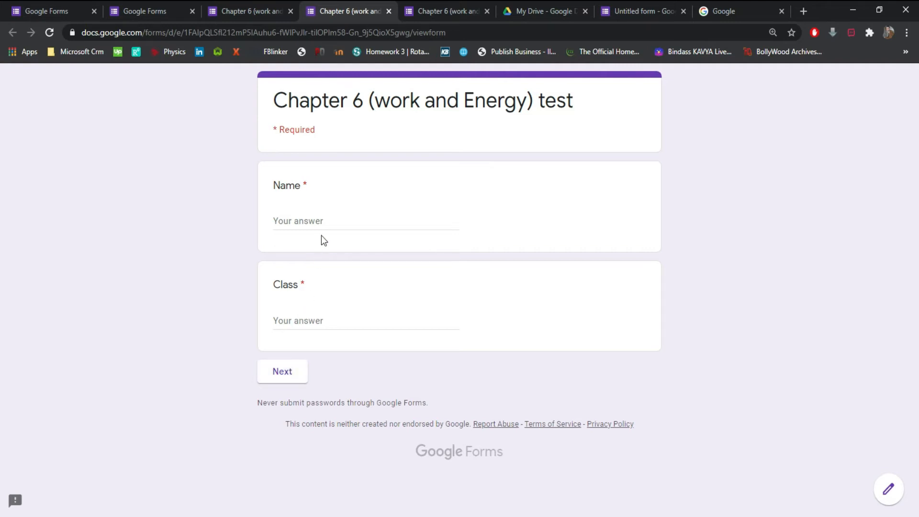
- Return to the form editor, try several preset theme colors, and add a custom dark red theme color
key(ctrl+shift+Tab)
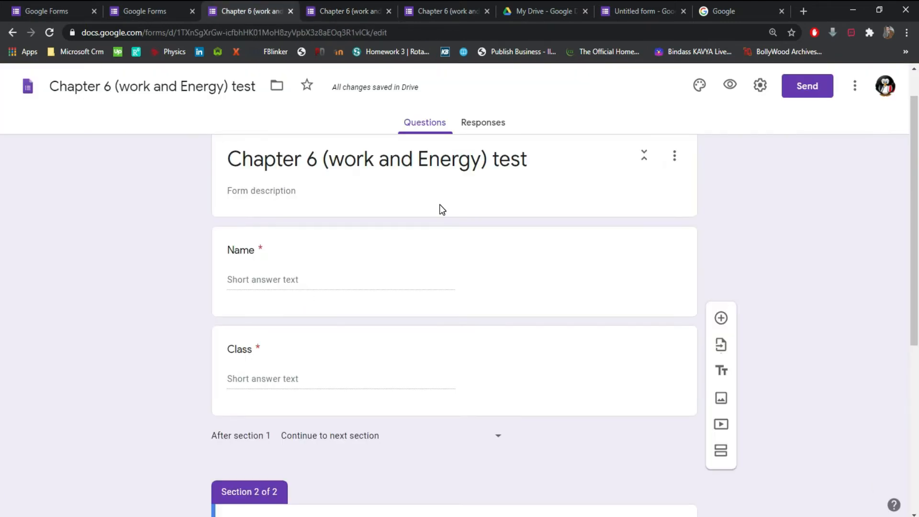
click(701, 83)
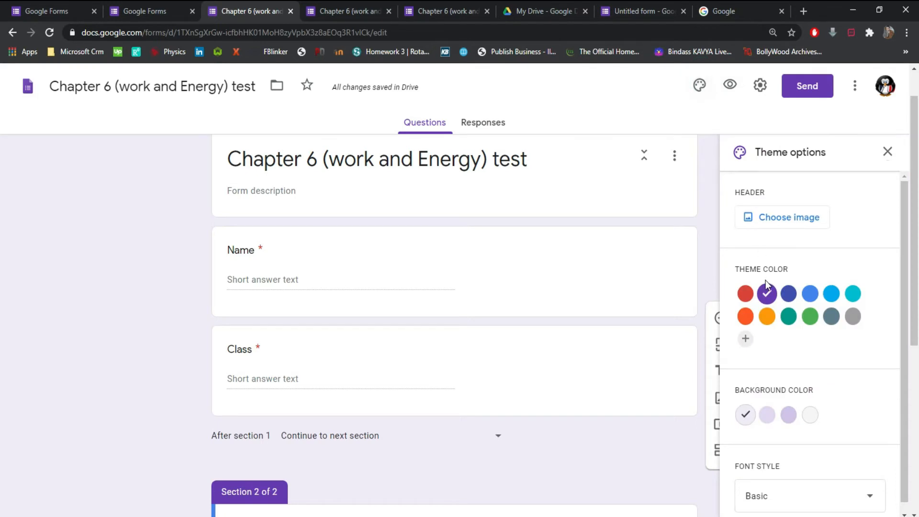
click(803, 298)
click(832, 294)
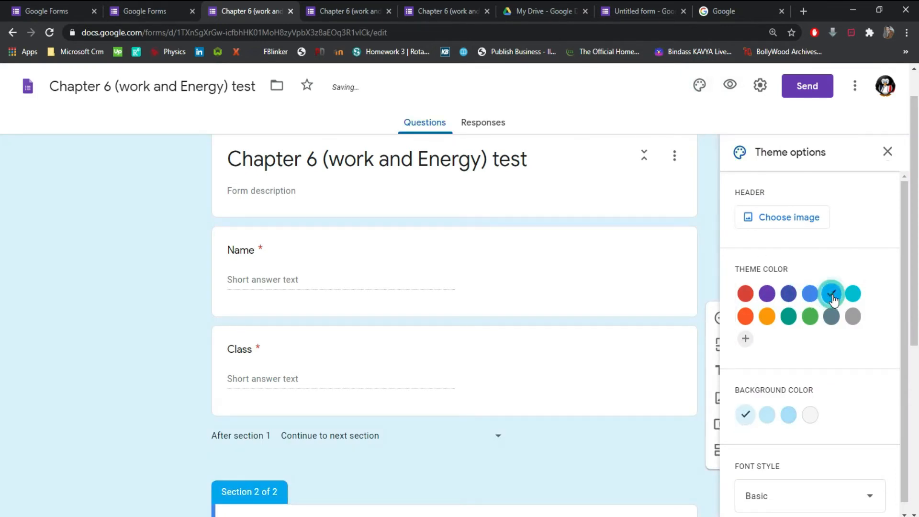
click(851, 295)
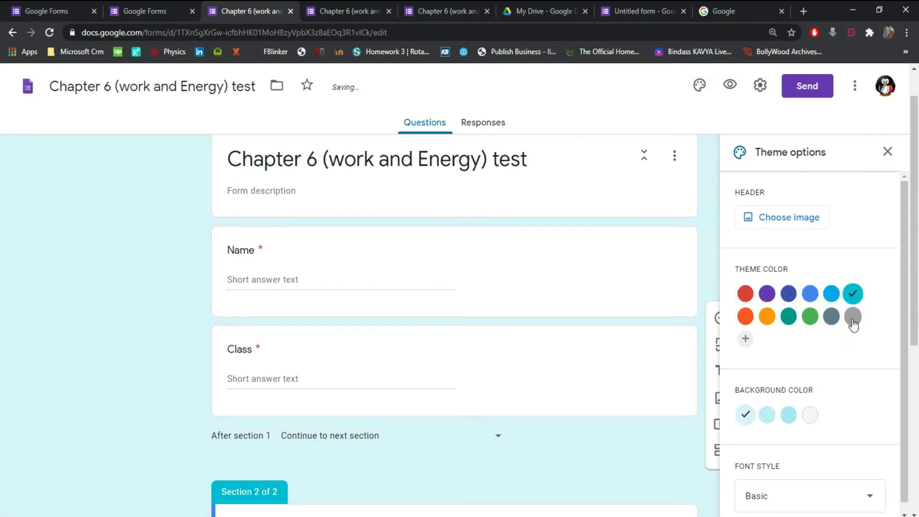
click(852, 318)
click(746, 316)
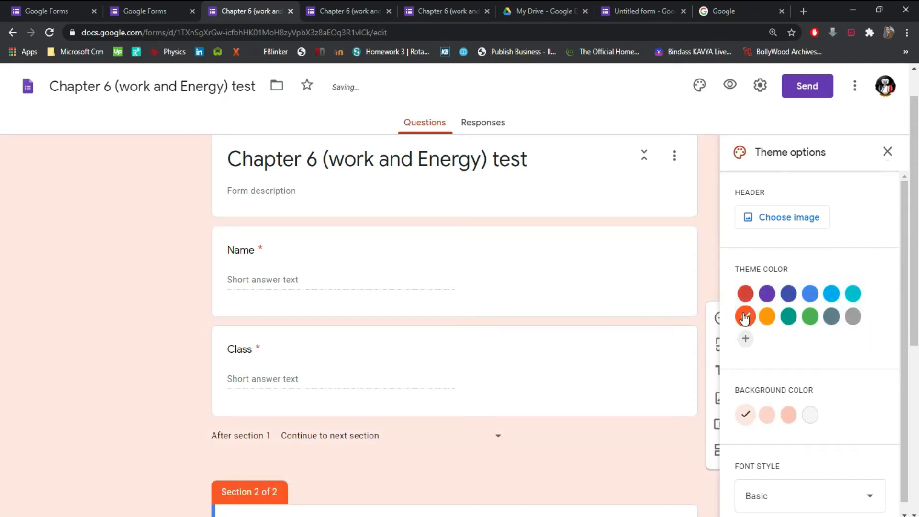
click(749, 293)
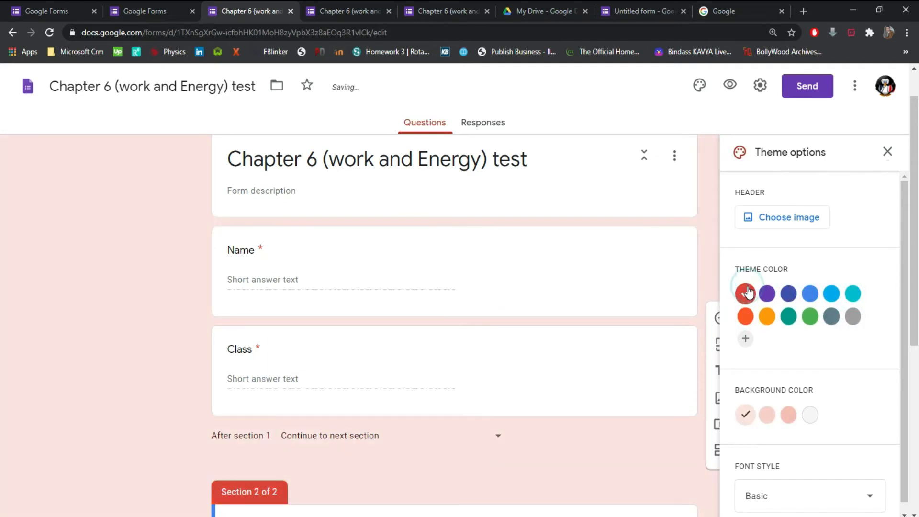
click(763, 320)
click(747, 340)
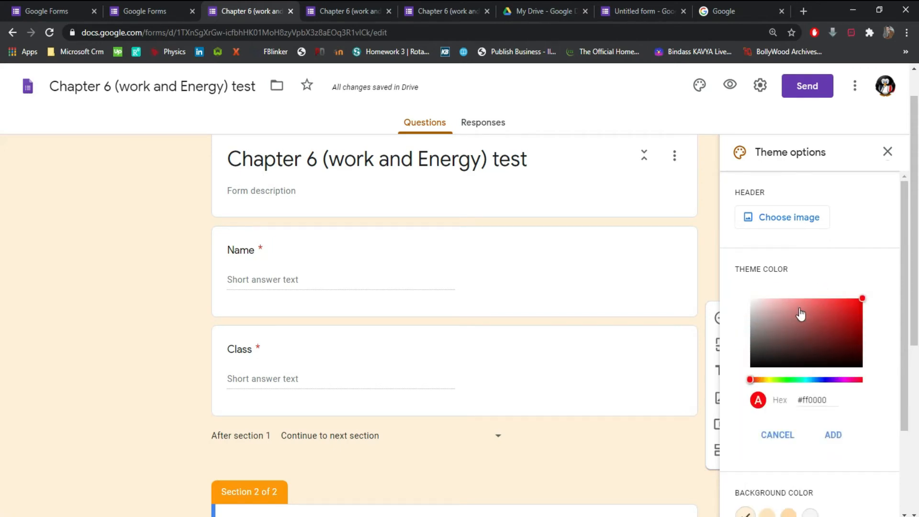
drag(865, 302, 822, 333)
click(834, 435)
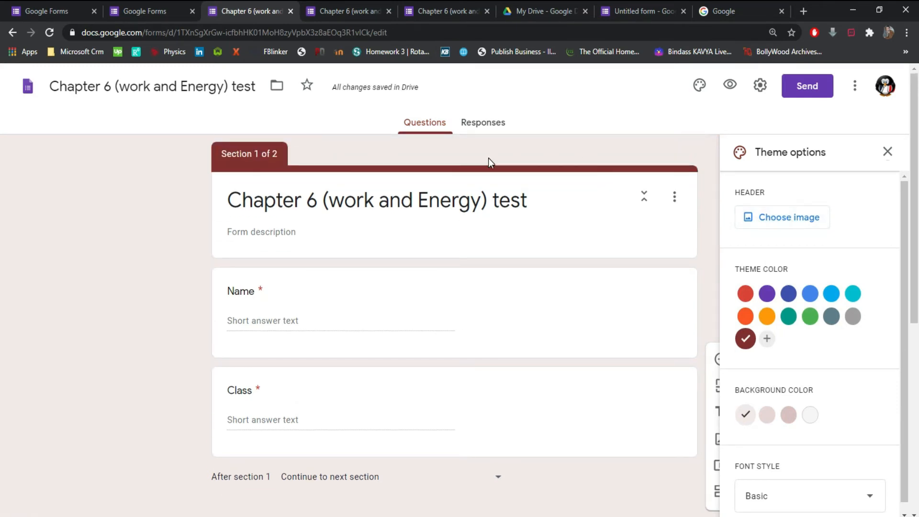
- Set the multicolored yarn picture from the Work and School themes as the form's header image
click(792, 215)
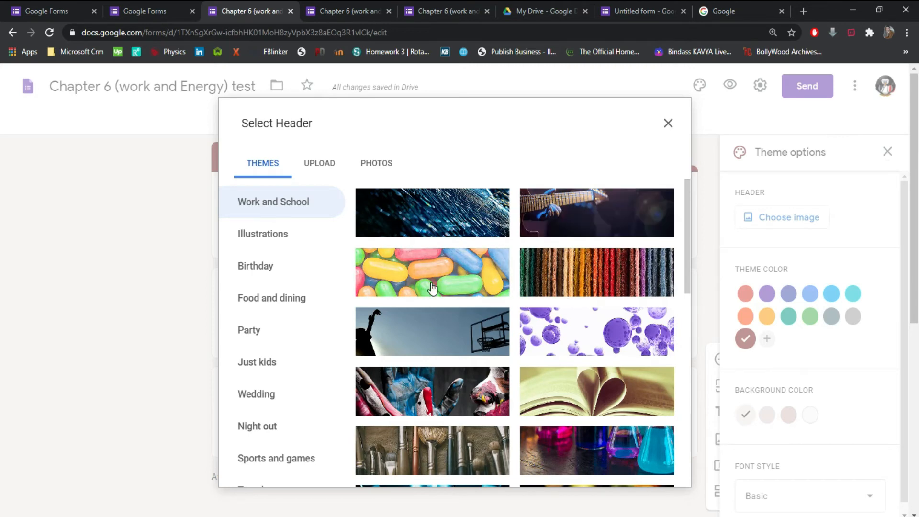
click(596, 266)
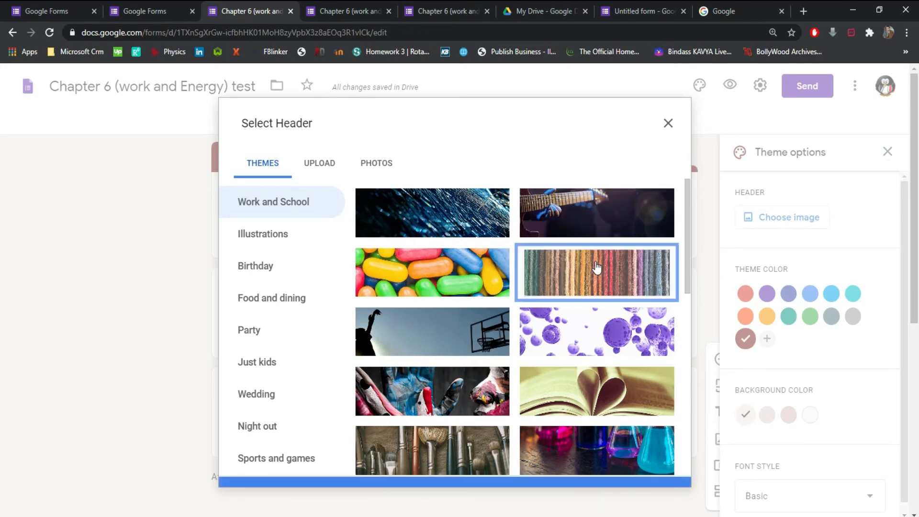
click(661, 472)
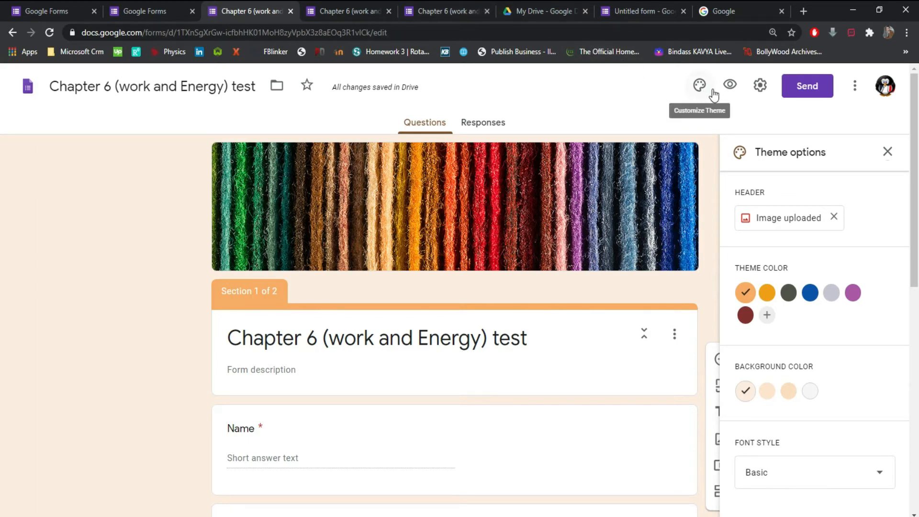
- Preview the form to check its header image and theme, and review the same look in the editor
click(731, 86)
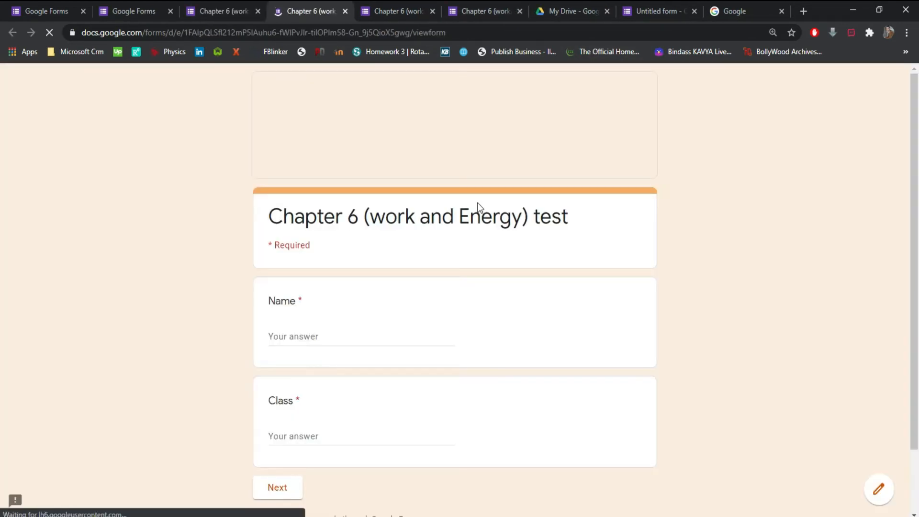
scroll(478, 203, down, 2)
scroll(480, 207, up, 2)
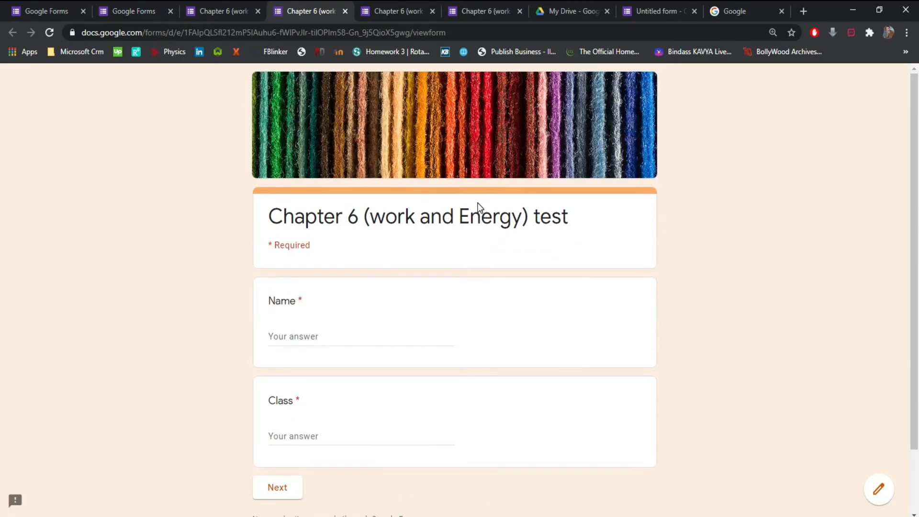
scroll(480, 207, down, 2)
scroll(480, 207, up, 2)
key(ctrl+shift+Tab)
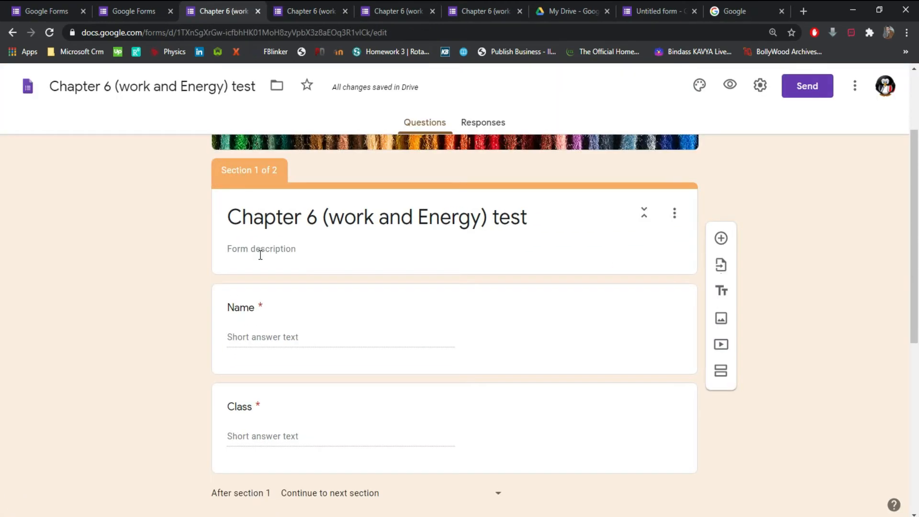
scroll(259, 253, down, 5)
scroll(259, 253, up, 6)
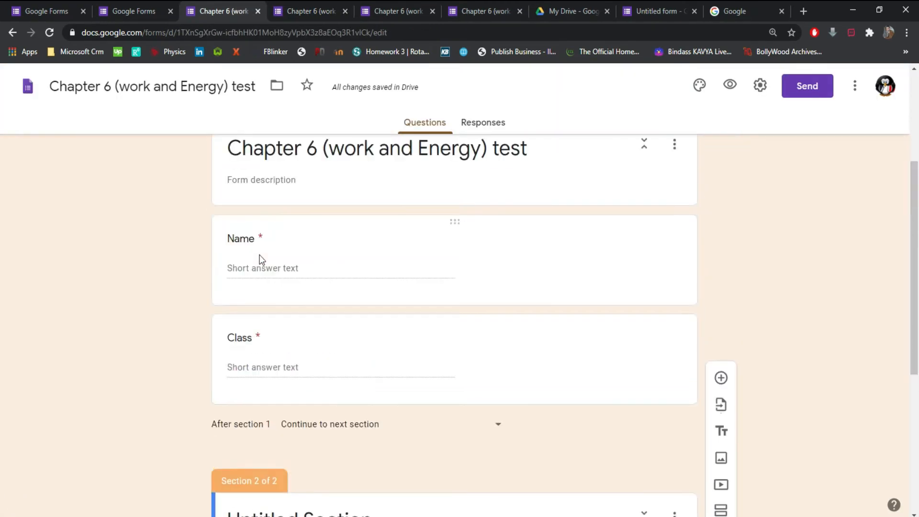
scroll(261, 260, up, 1)
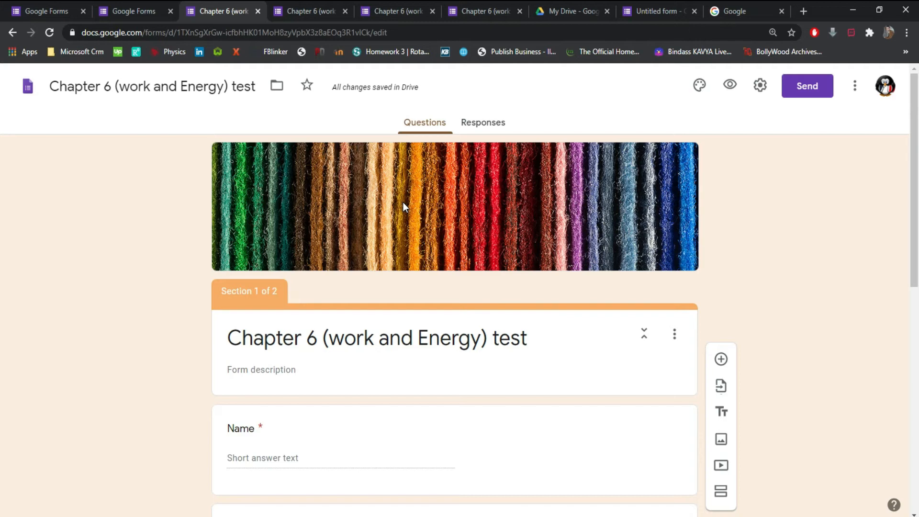
- Turn on email address collection in the form settings, save, and check the email field in the form
click(760, 85)
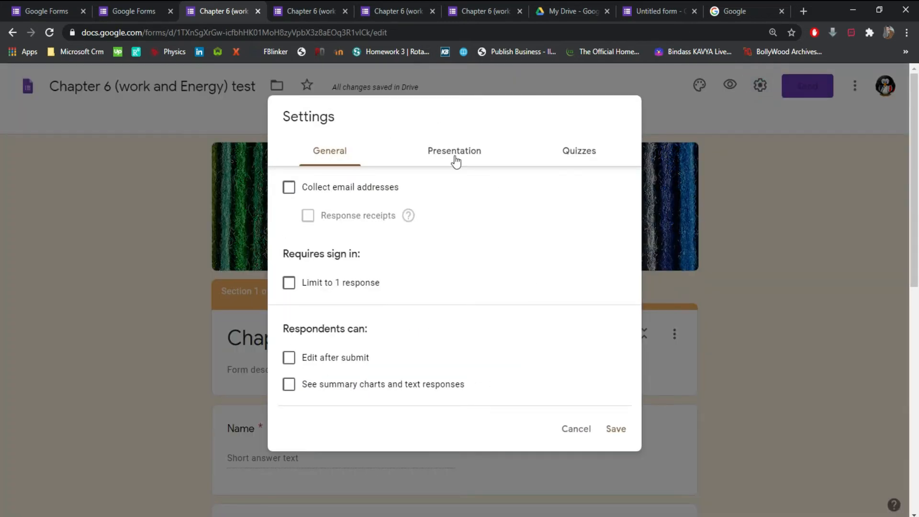
click(575, 429)
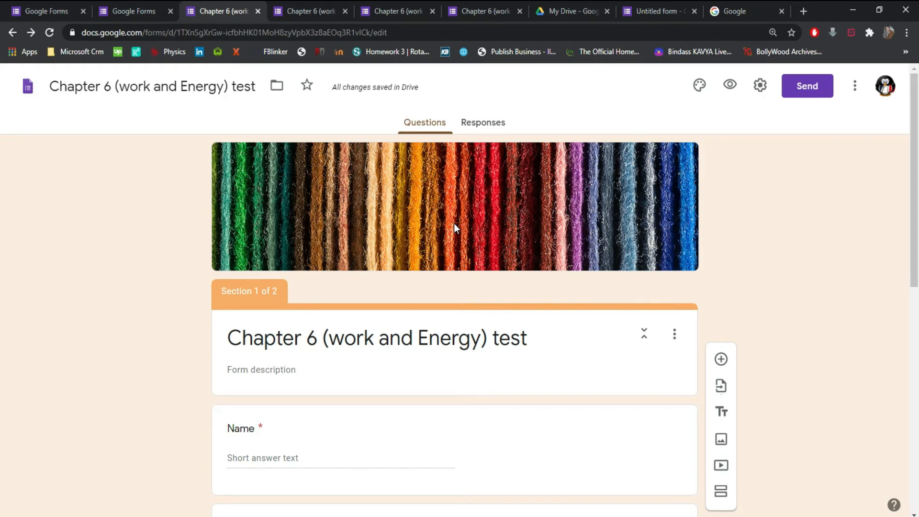
click(760, 85)
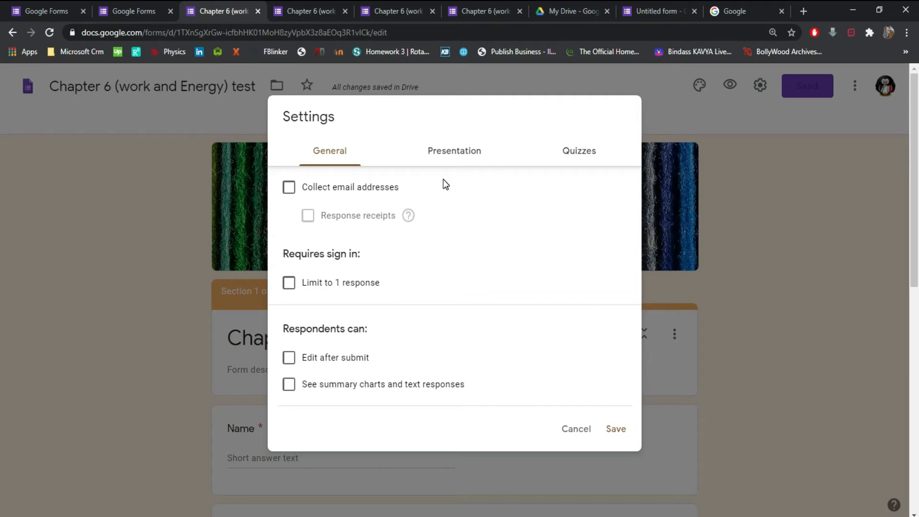
click(290, 191)
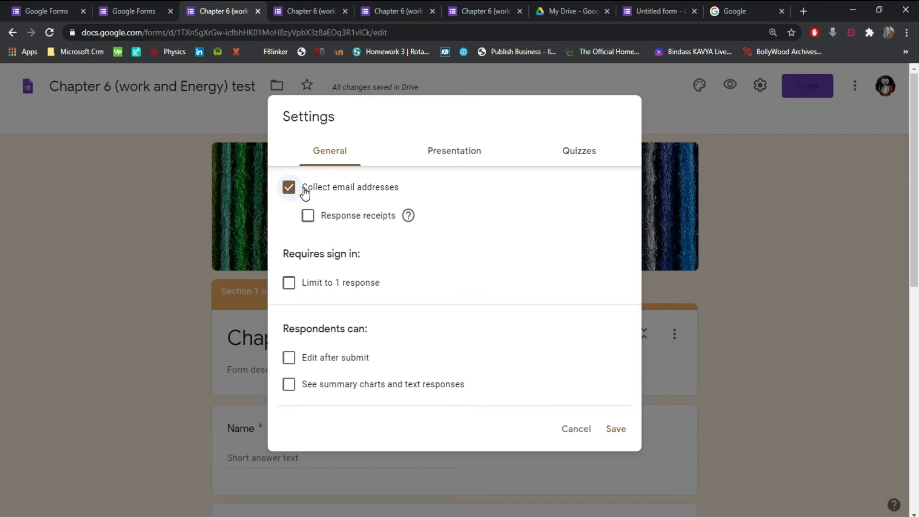
click(618, 436)
scroll(581, 421, down, 3)
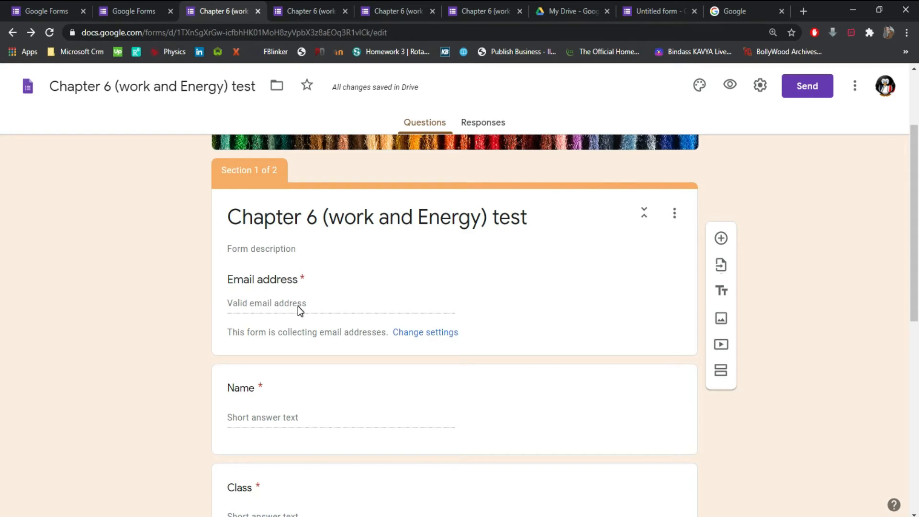
scroll(240, 345, down, 8)
scroll(241, 346, up, 7)
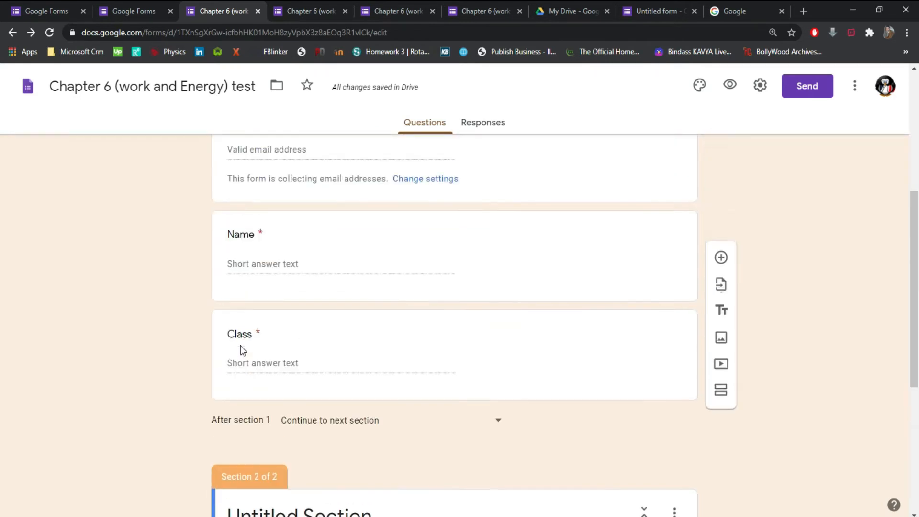
scroll(241, 346, up, 1)
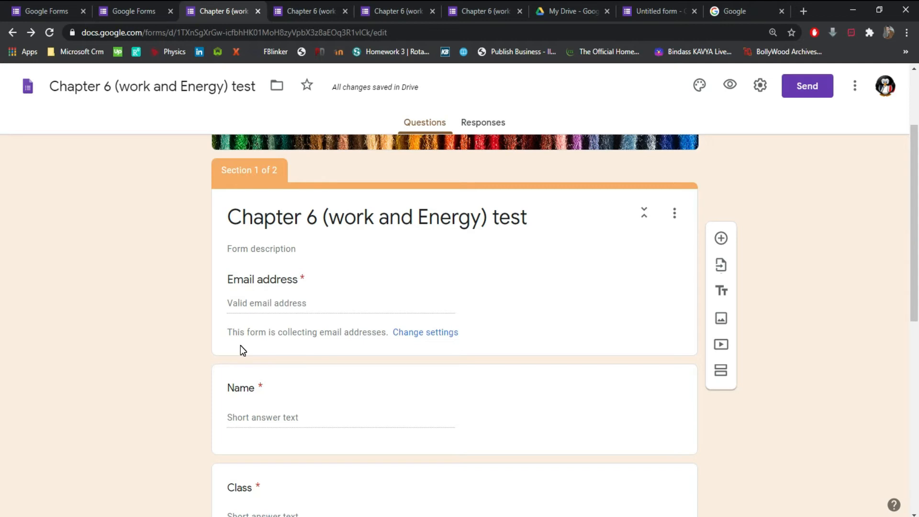
- In the form settings, turn off email address collection and limit respondents to 1 response, leaving editing after submission disabled
click(757, 103)
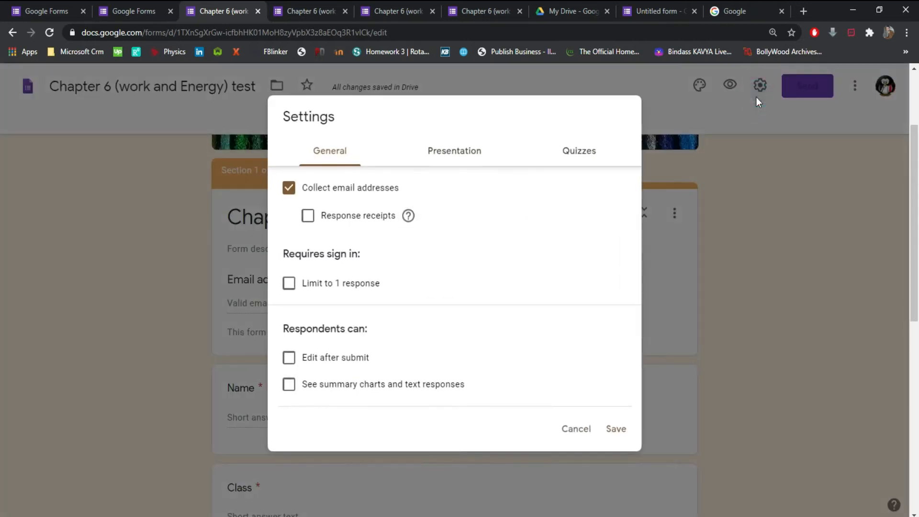
click(290, 186)
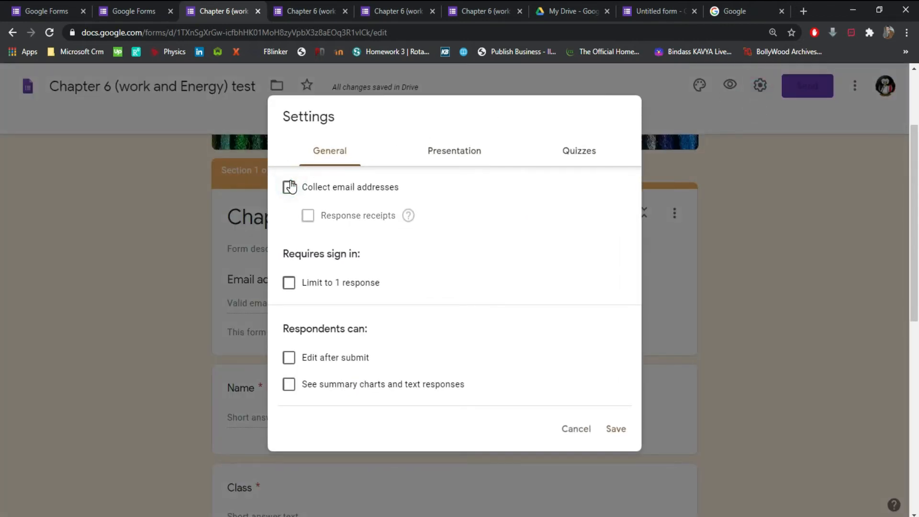
click(290, 187)
click(289, 285)
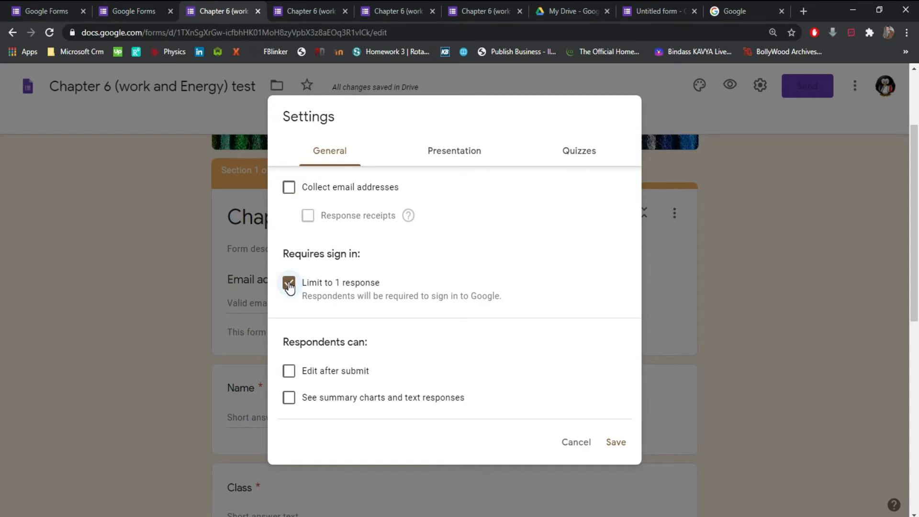
click(339, 370)
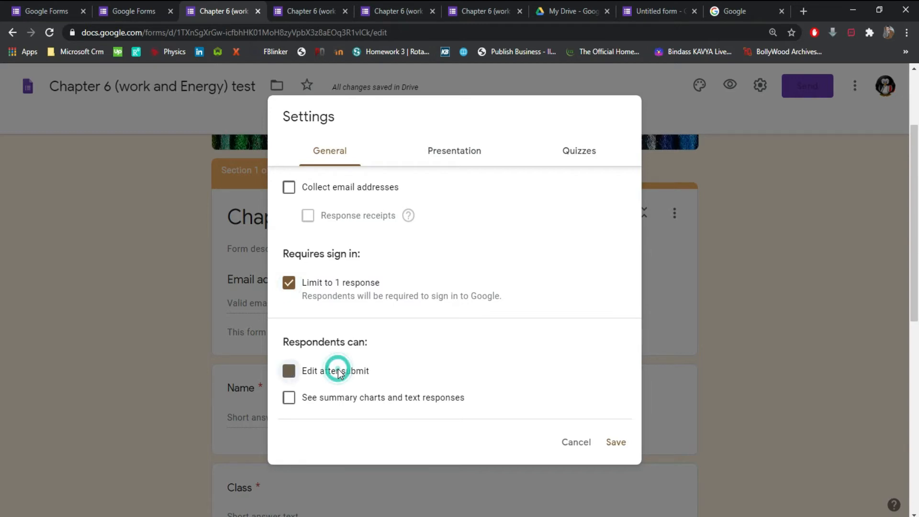
click(338, 369)
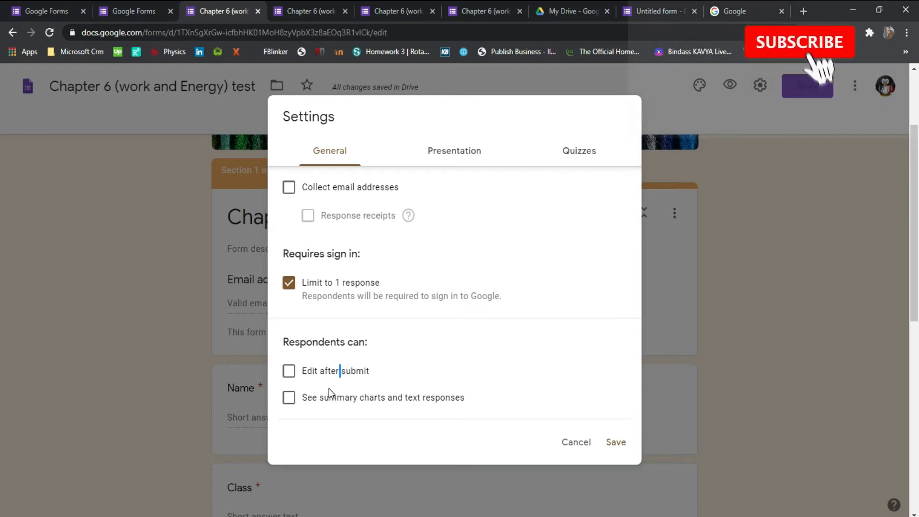
- View the presentation settings, and make the form a quiz that releases grades immediately after each submission
click(481, 149)
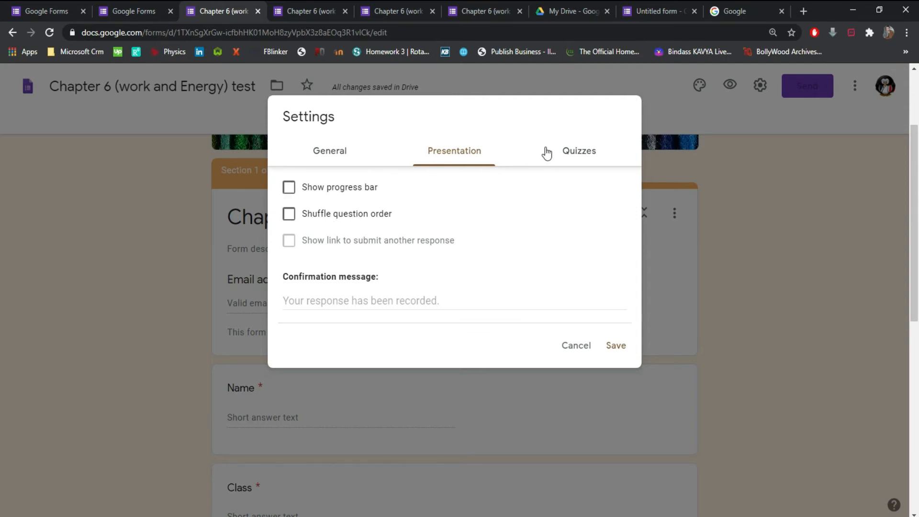
click(562, 149)
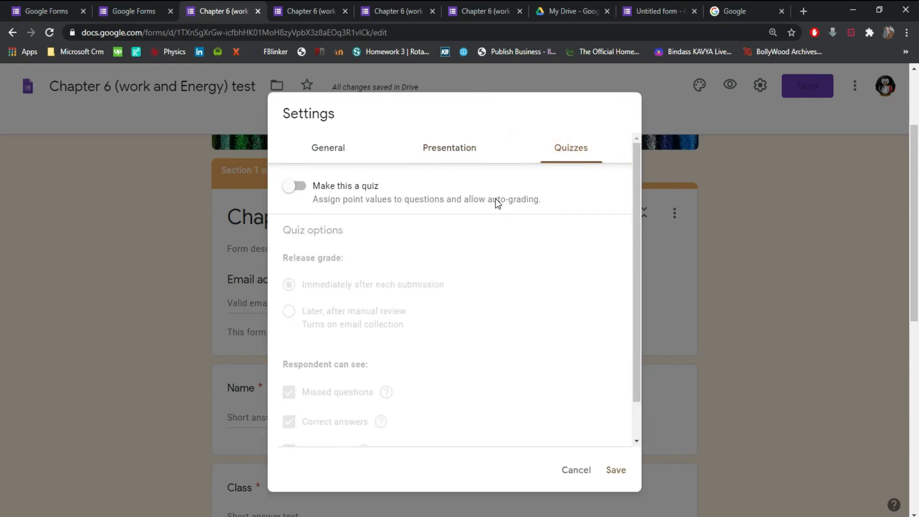
click(298, 188)
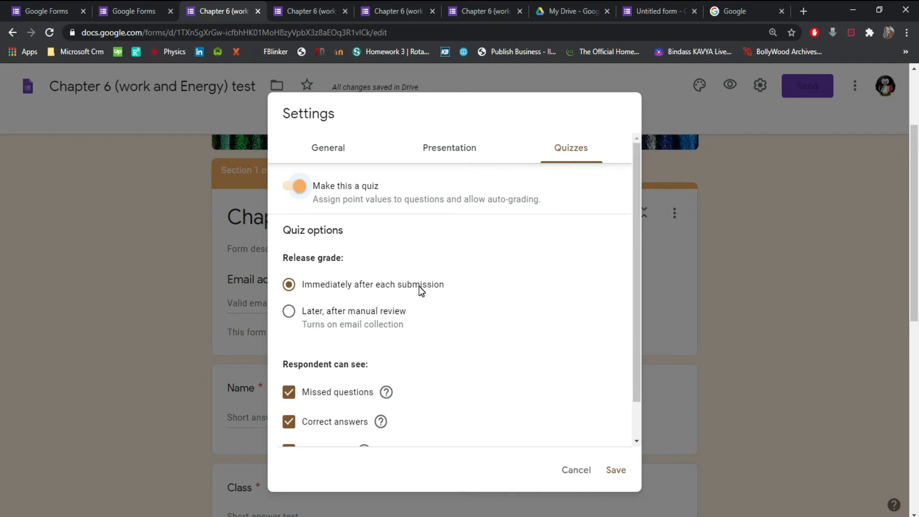
click(293, 321)
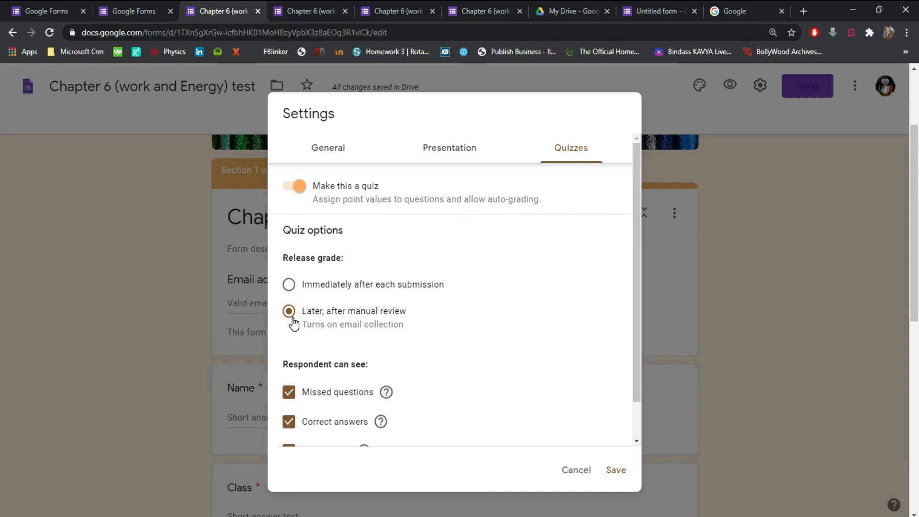
click(300, 286)
- Stop respondents from seeing the correct answers while keeping missed questions and point values visible, and save the settings
scroll(329, 338, down, 1)
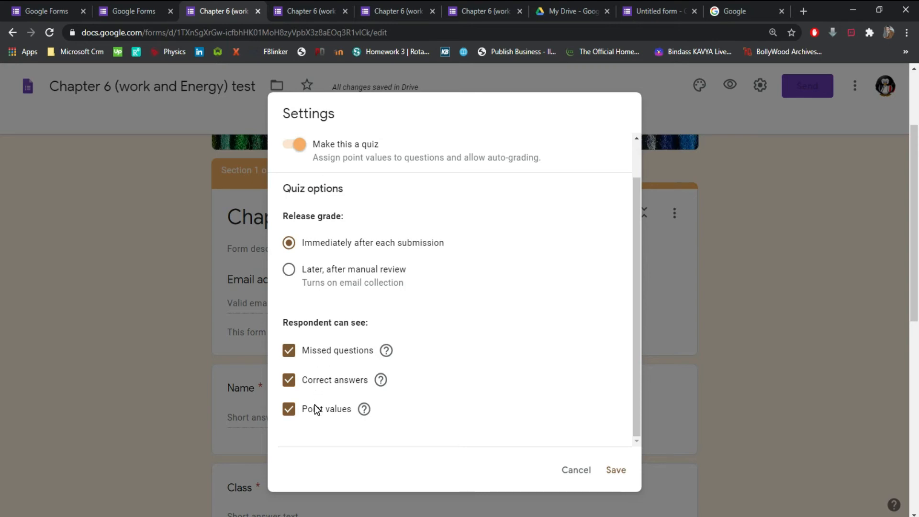
click(288, 384)
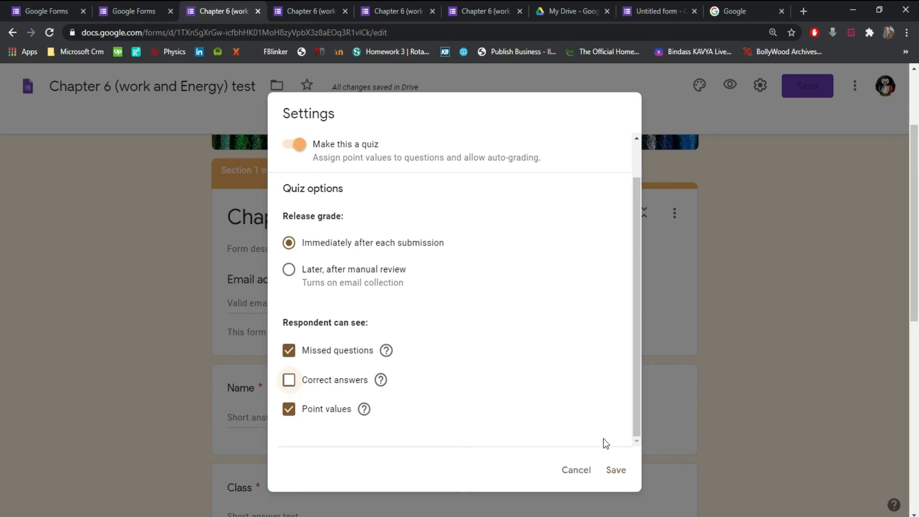
click(607, 473)
scroll(607, 317, down, 3)
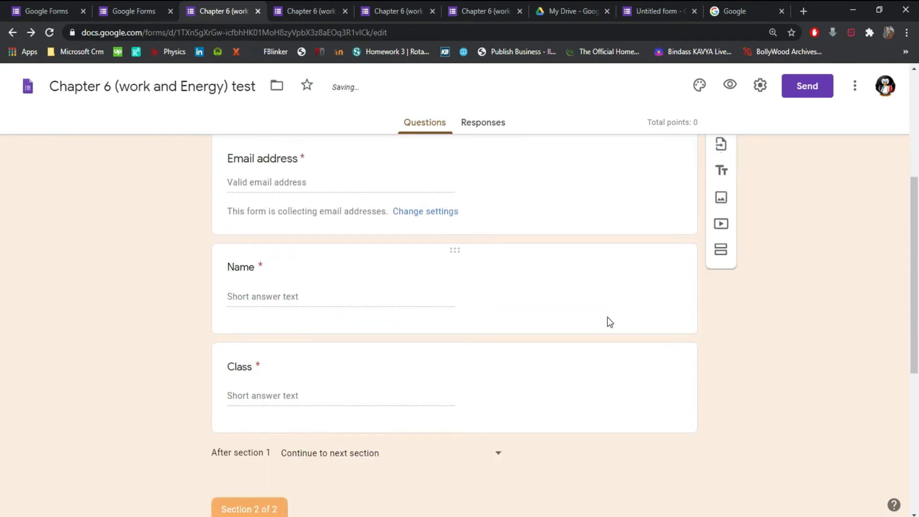
- Turn off email address collection in the form's general settings and save
scroll(608, 317, up, 4)
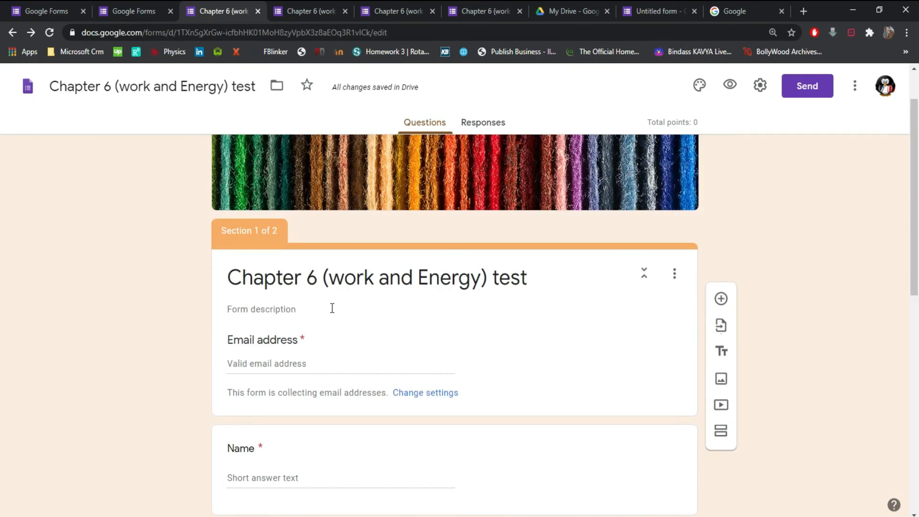
click(756, 85)
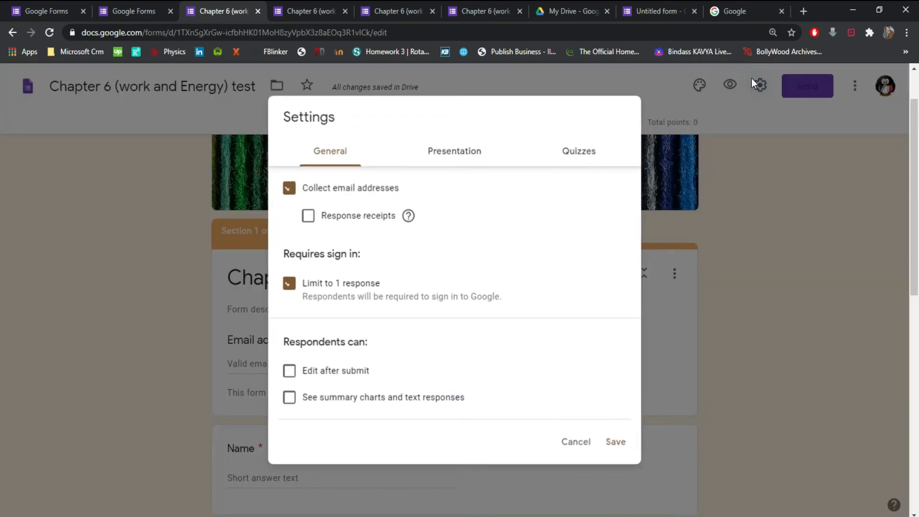
click(301, 187)
click(609, 443)
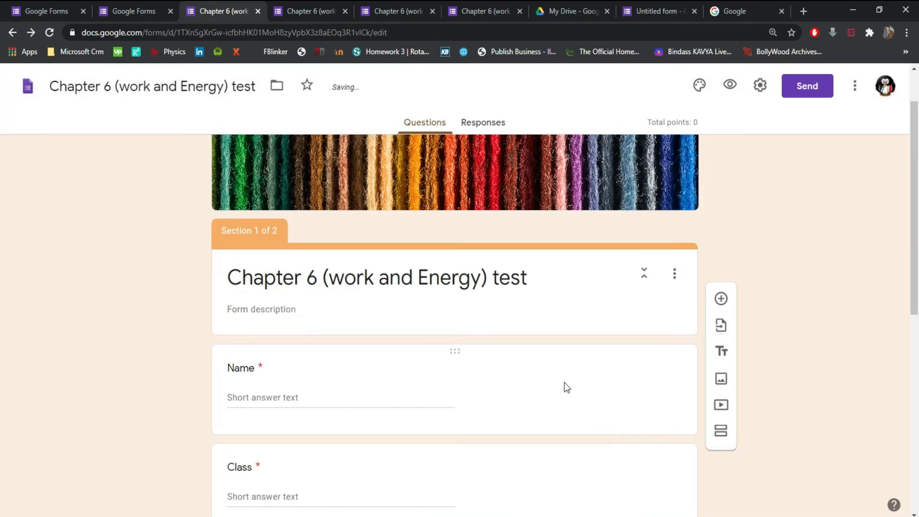
- Look through the form's sections, then review the grade release and respondent visibility options in the quiz settings and save
scroll(480, 324, down, 5)
scroll(480, 324, down, 3)
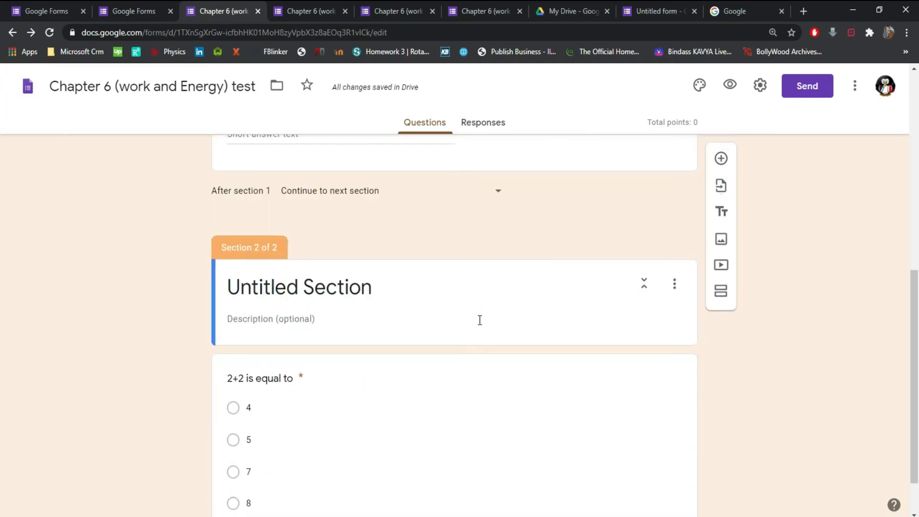
scroll(480, 320, up, 5)
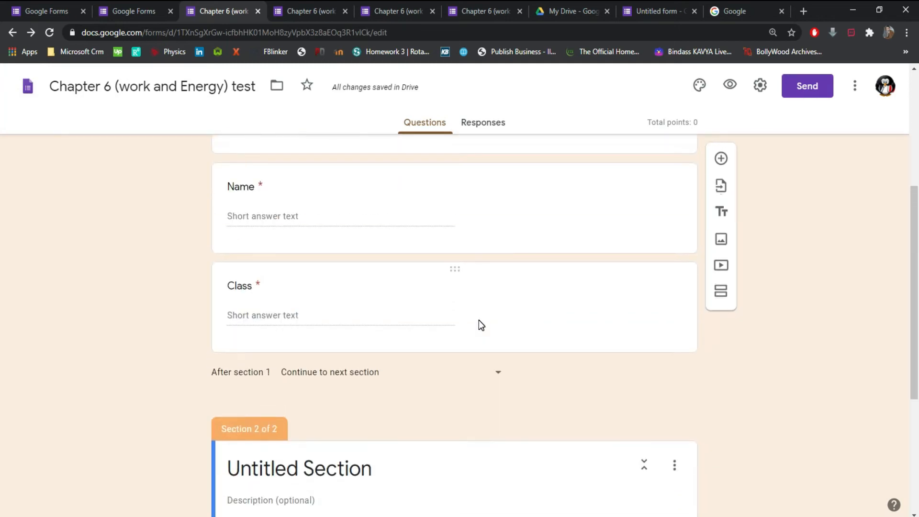
scroll(479, 319, down, 6)
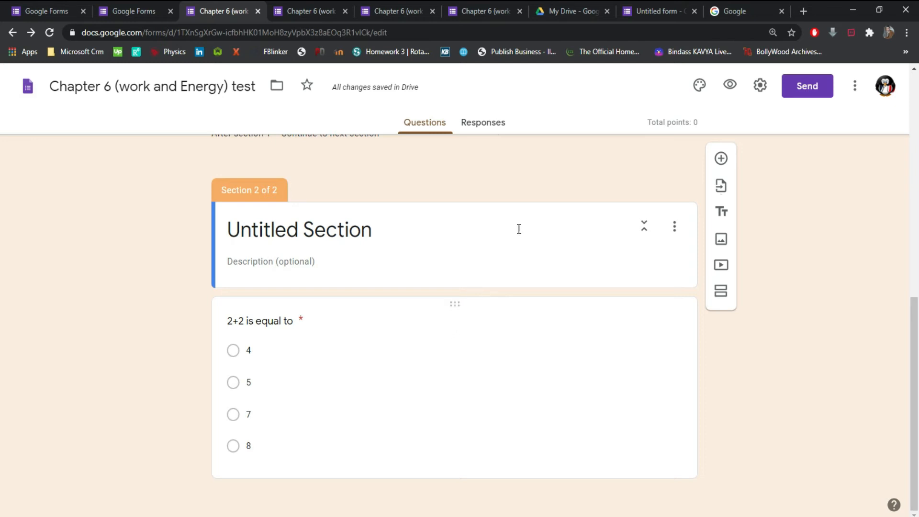
click(761, 85)
click(589, 156)
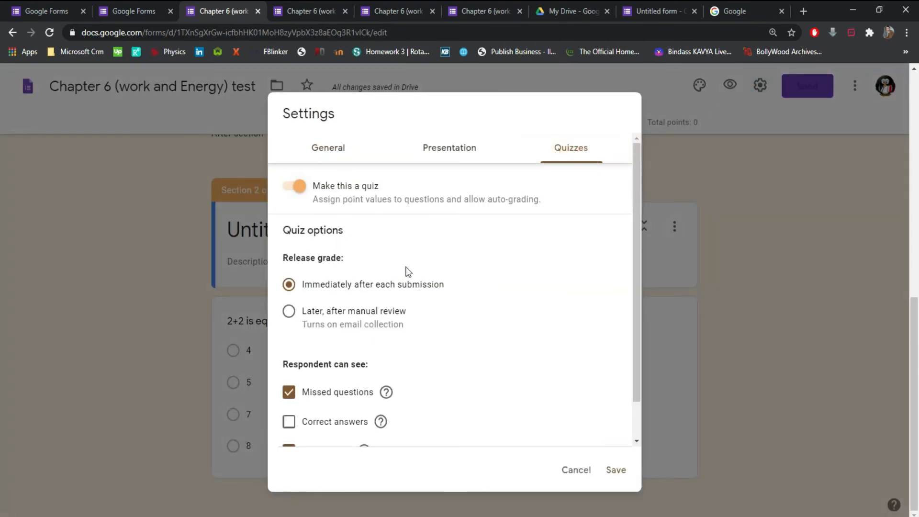
click(616, 469)
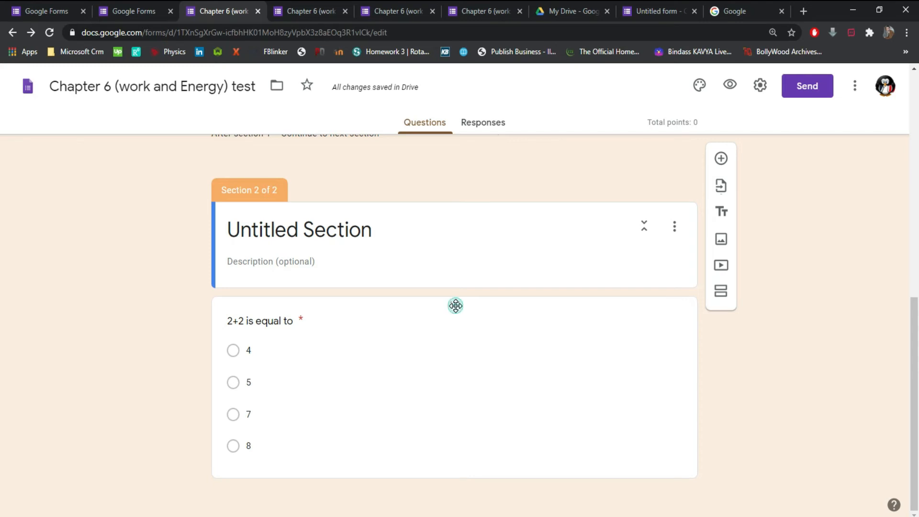
- In the answer key of the "2+2 is equal to" question, mark 4 as correct and assign 2 points
click(456, 306)
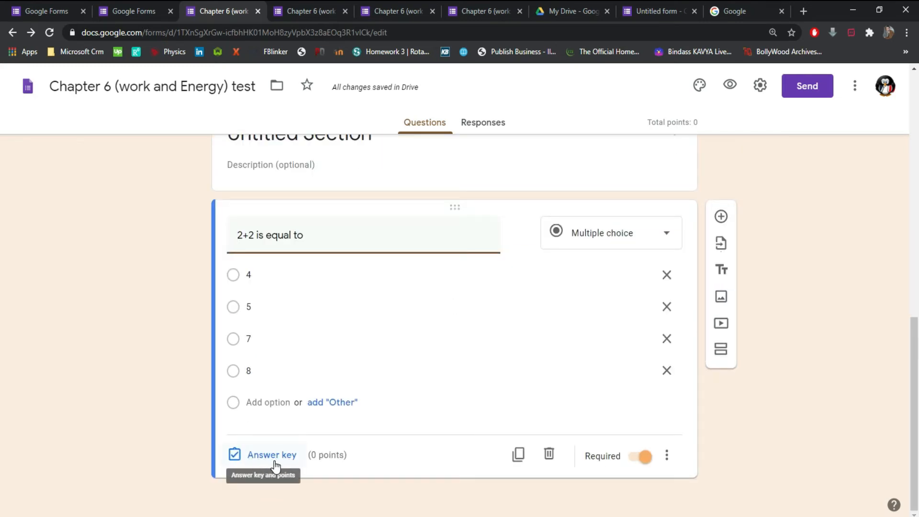
click(272, 460)
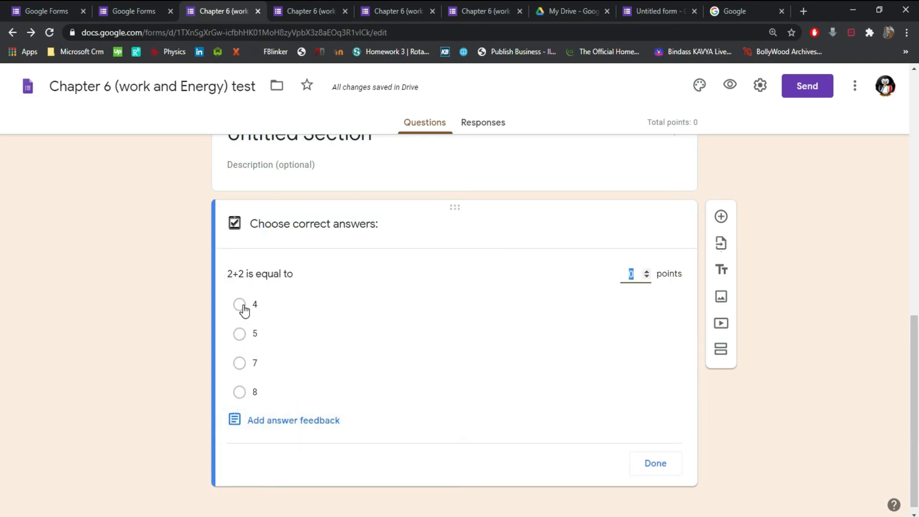
click(240, 305)
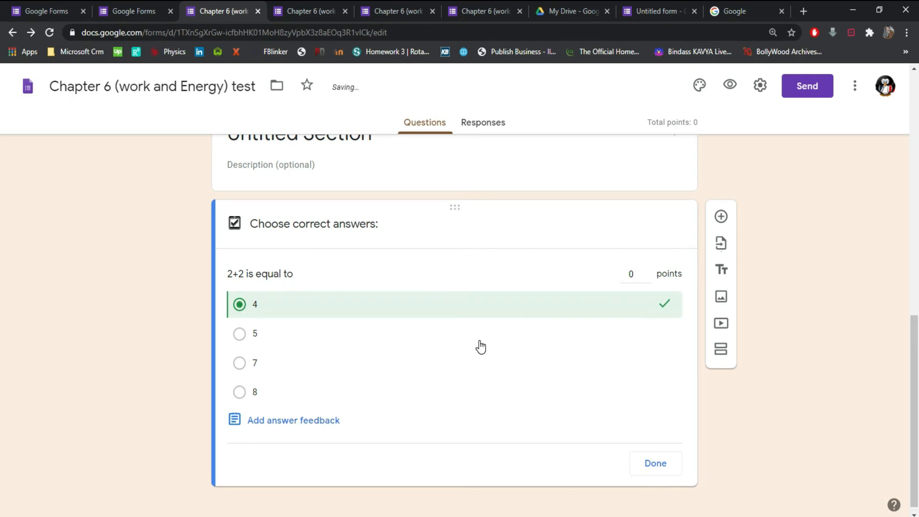
click(648, 272)
click(648, 272)
click(664, 470)
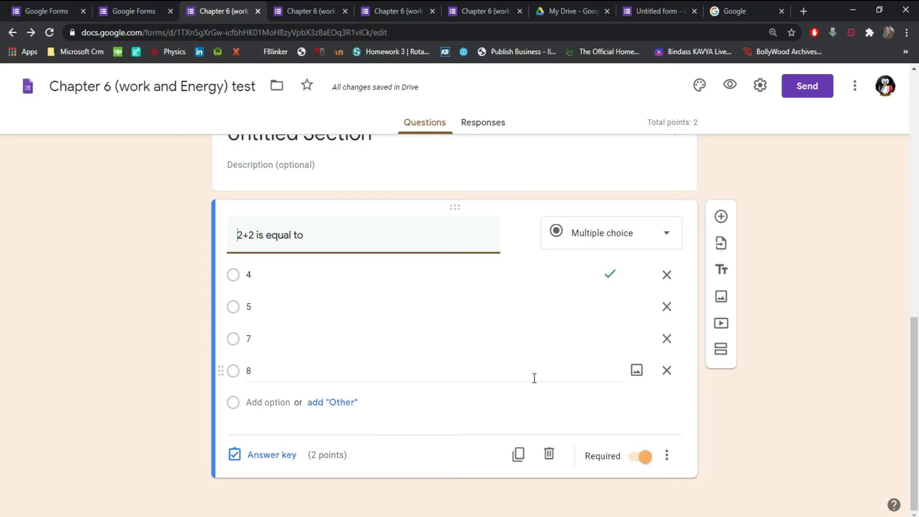
- Preview the form, fill in the student's name, enter 9 as the class, and continue to the second section
scroll(534, 379, up, 12)
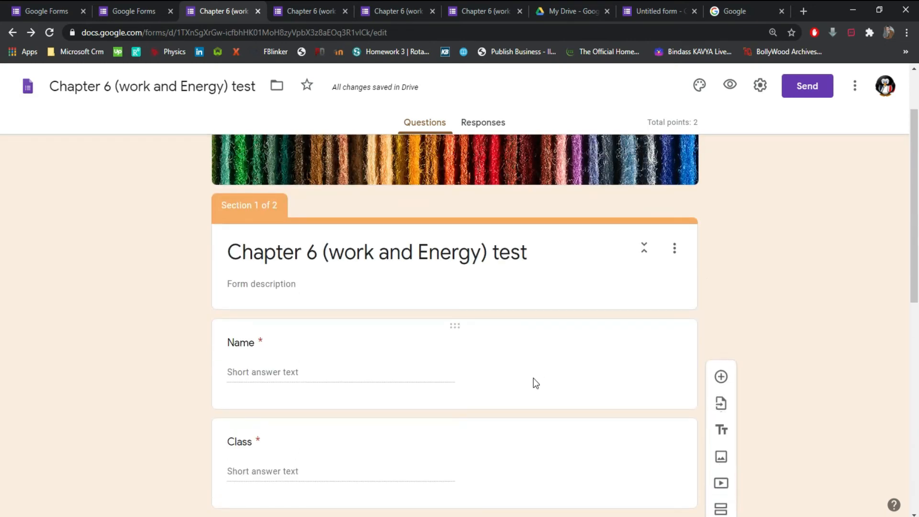
click(731, 83)
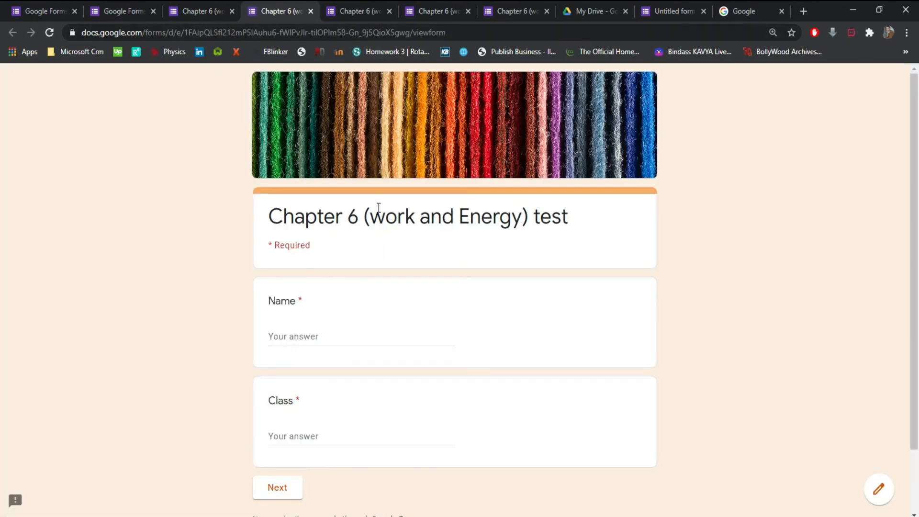
scroll(378, 207, down, 2)
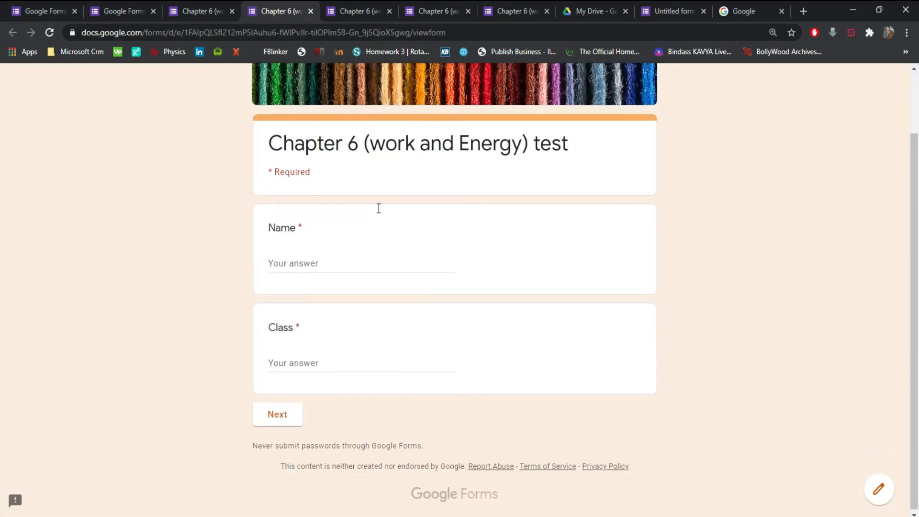
click(361, 269)
text(Ali)
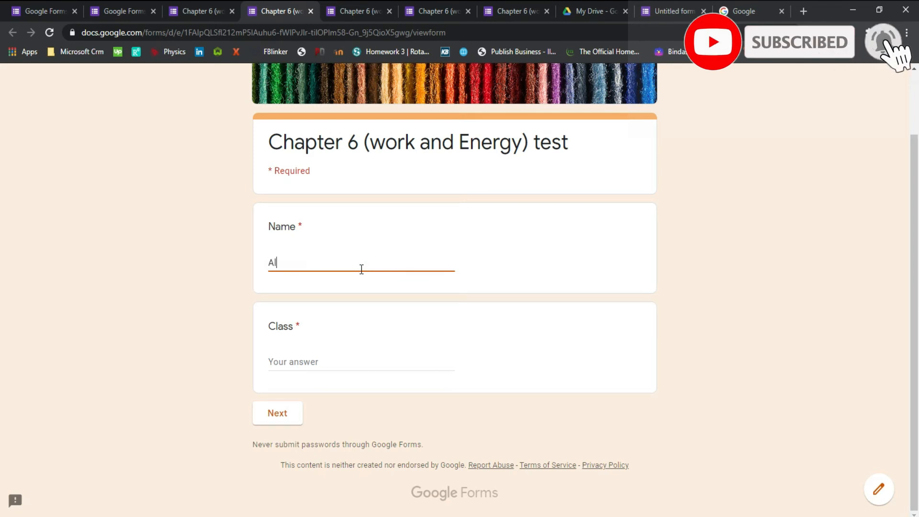
click(336, 362)
text(9)
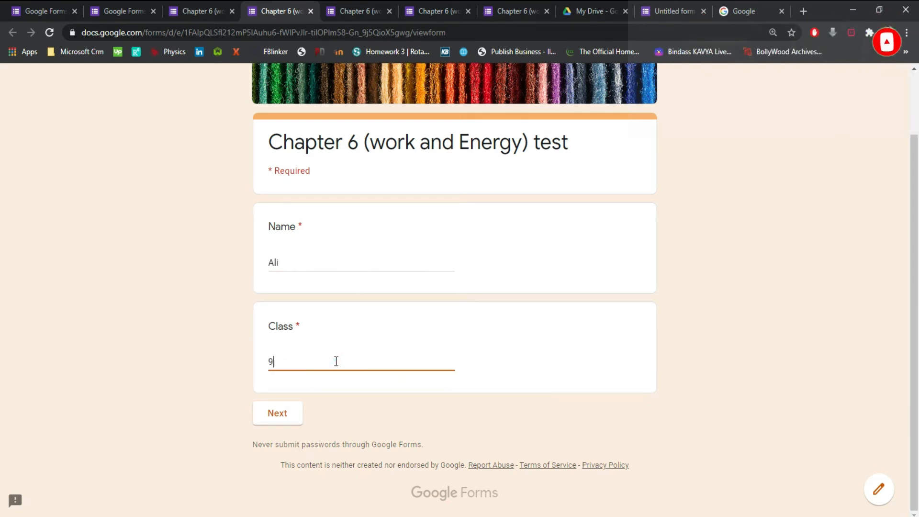
click(292, 413)
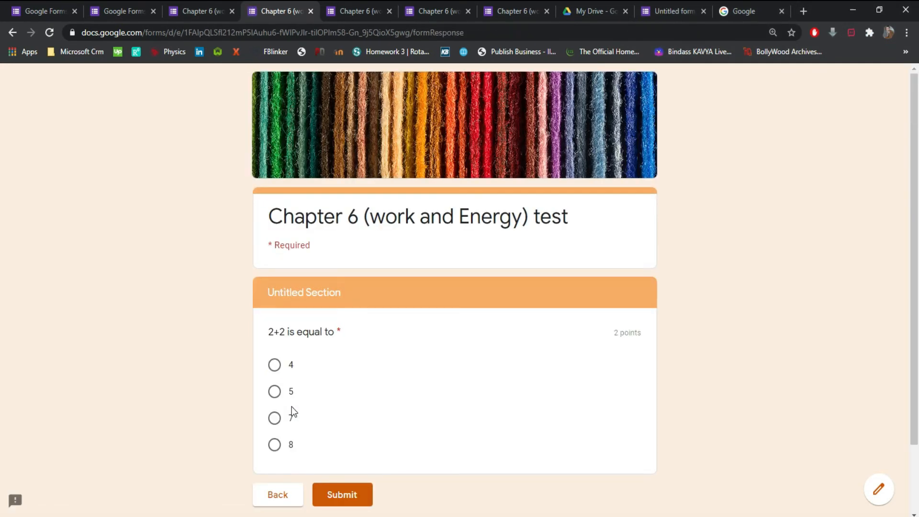
- Answer the "2+2 is equal to" question with 4 and submit the test response
scroll(302, 383, down, 2)
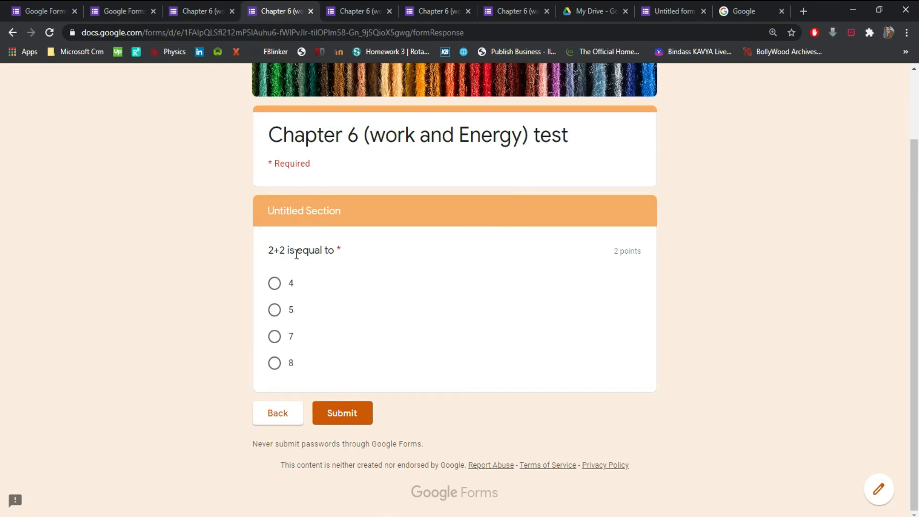
click(290, 286)
click(336, 412)
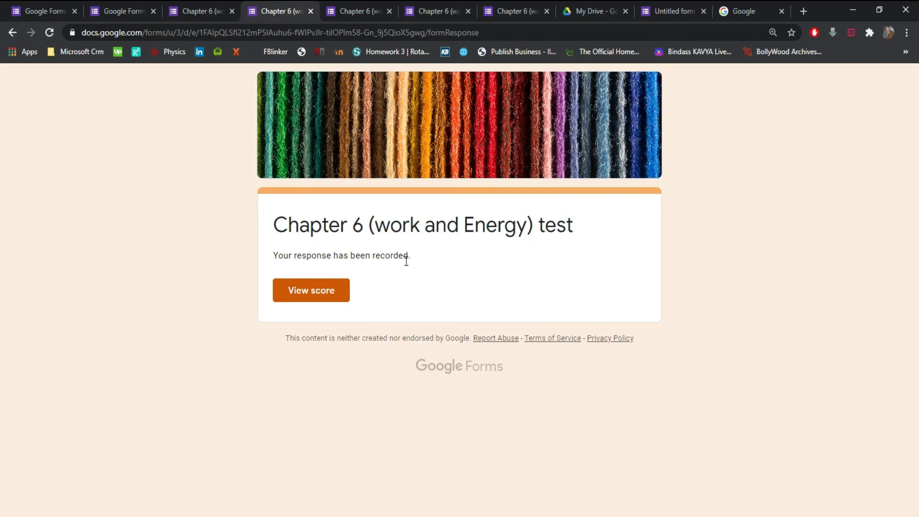
- View the submission's score, checking the total points and the marking of each answer
click(312, 293)
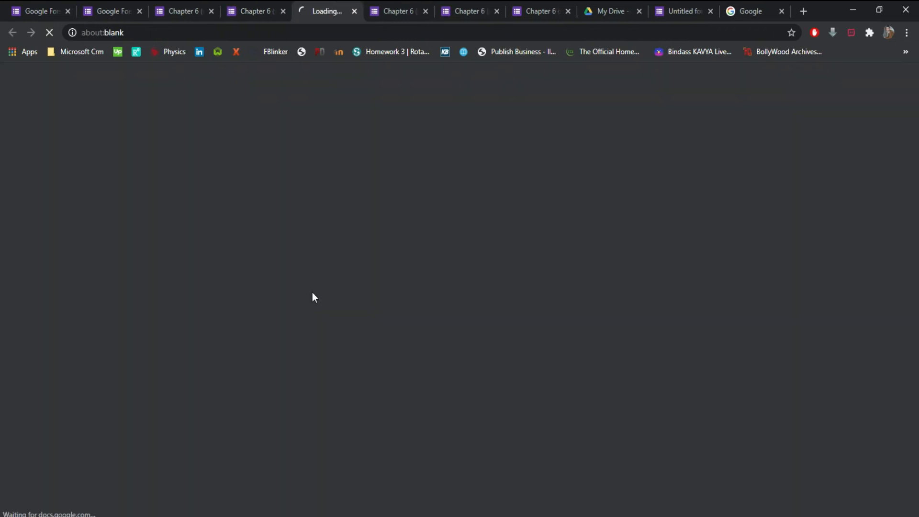
scroll(375, 243, down, 5)
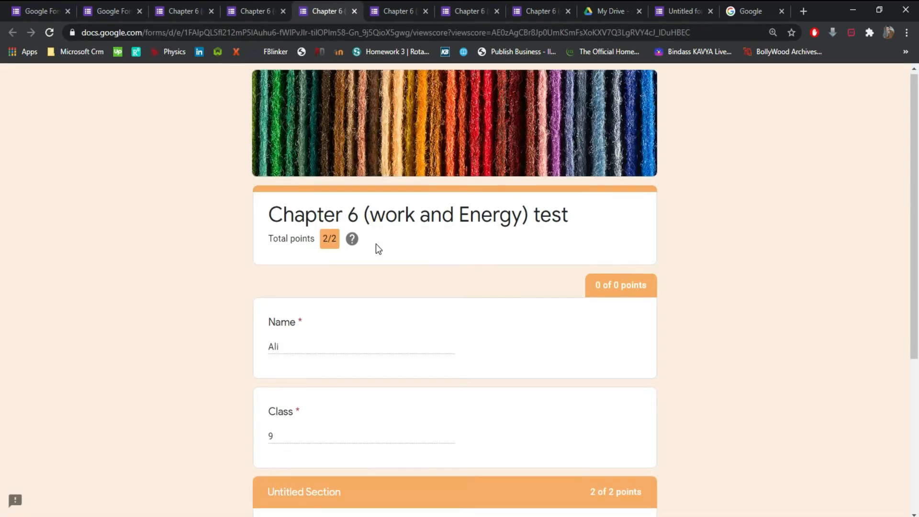
scroll(376, 246, up, 5)
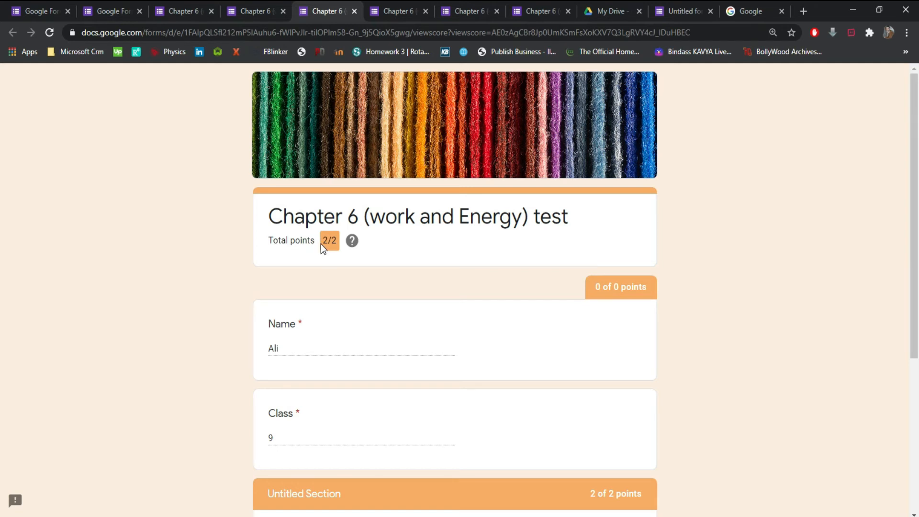
scroll(321, 244, down, 3)
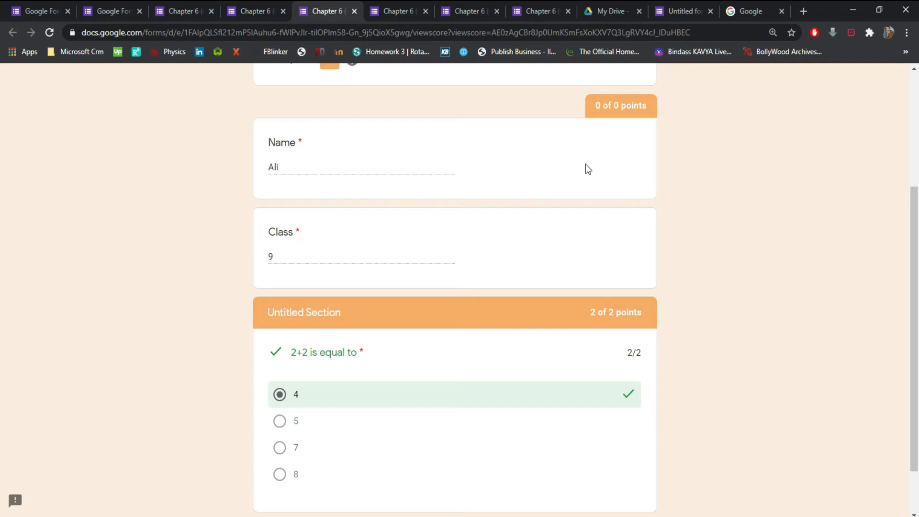
scroll(444, 353, down, 2)
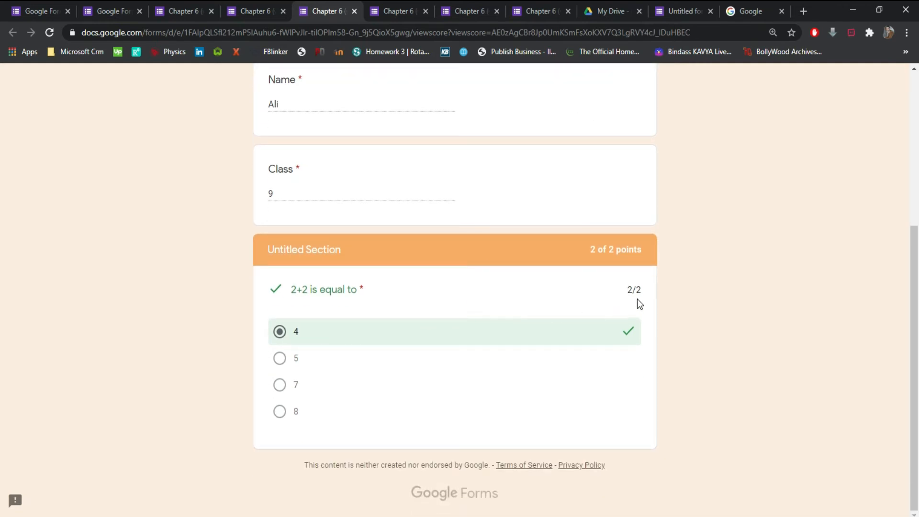
scroll(441, 393, up, 3)
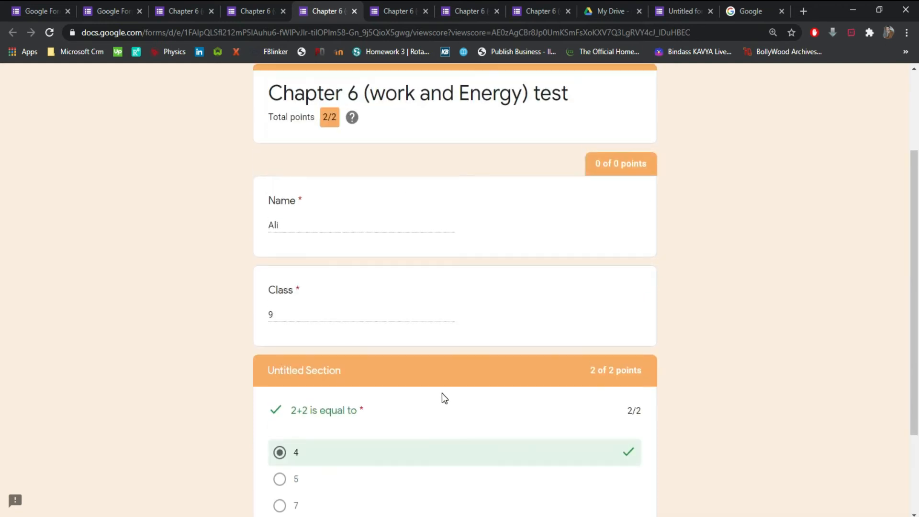
- Back in the form editor, examine the response summary, including the points insights, the student details and the answer chart
click(181, 2)
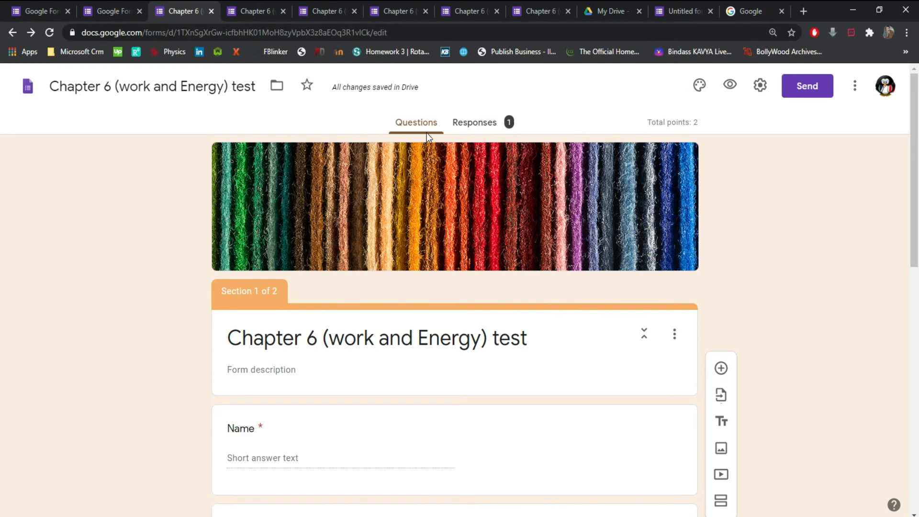
click(475, 128)
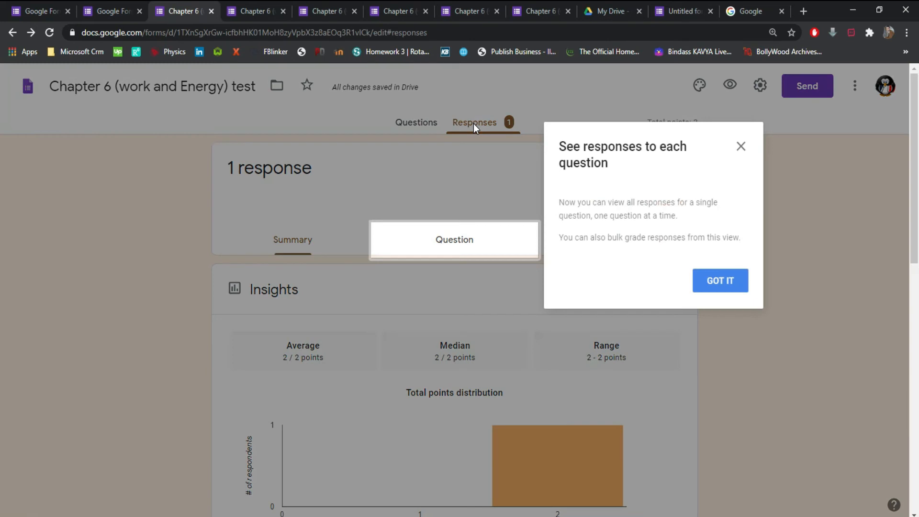
click(474, 125)
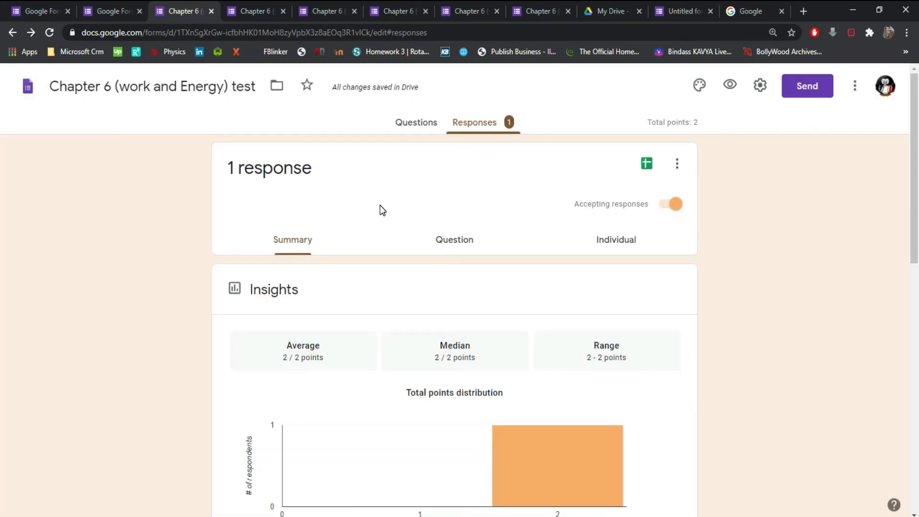
scroll(428, 227, down, 5)
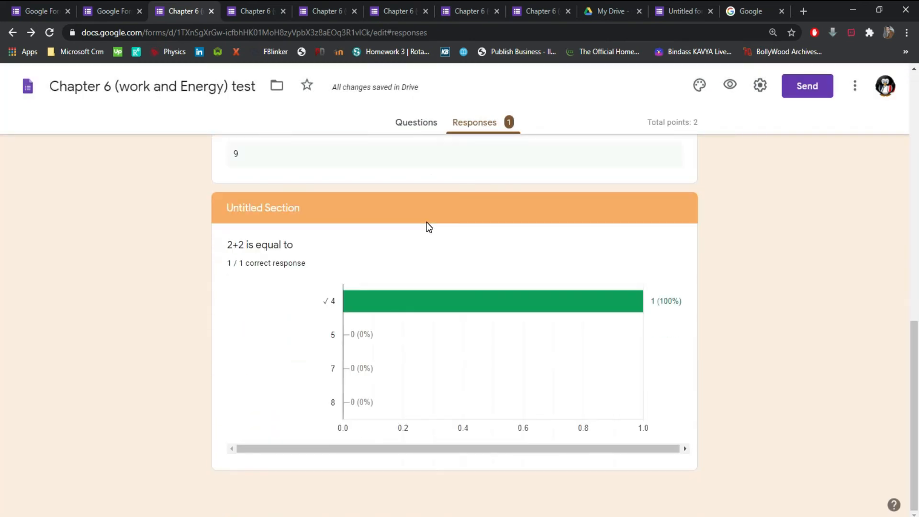
scroll(427, 222, up, 15)
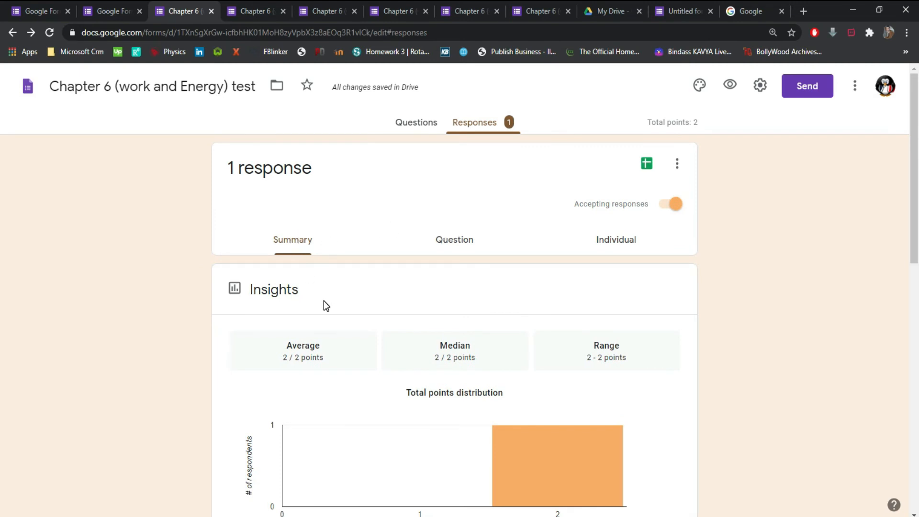
scroll(324, 301, down, 10)
scroll(323, 301, up, 6)
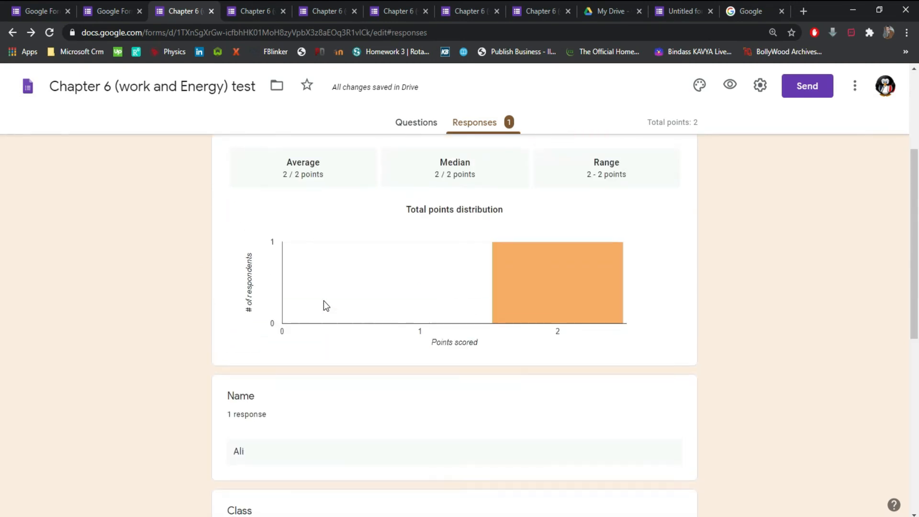
scroll(324, 300, down, 2)
scroll(296, 280, down, 6)
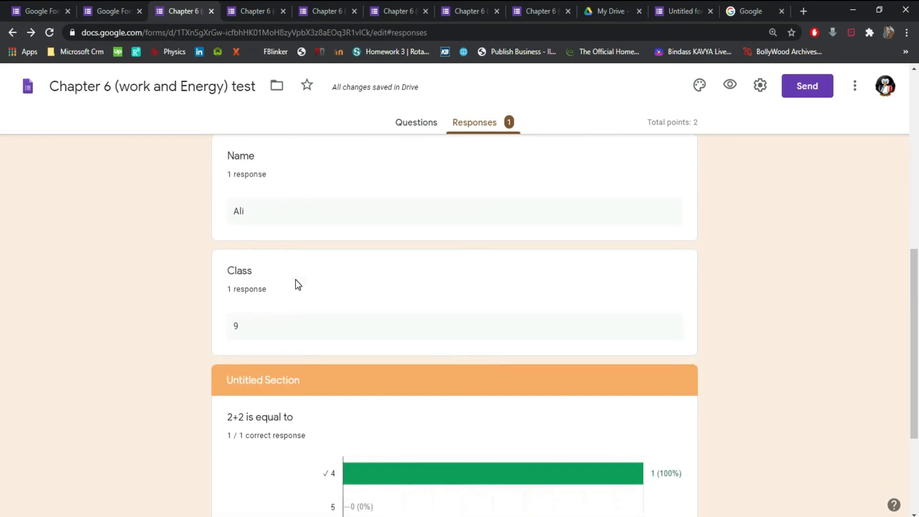
scroll(296, 281, up, 10)
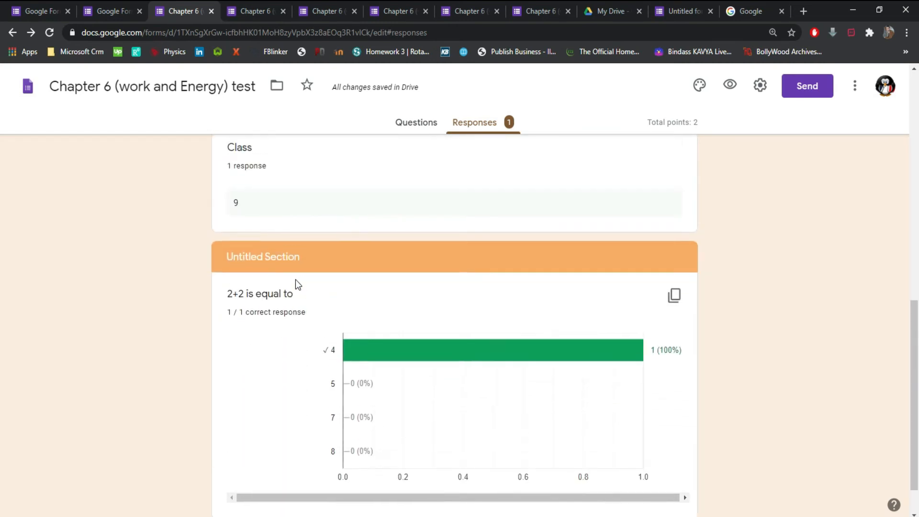
- View the responses question by question, going from Name through Class to "2+2 is equal to"
click(445, 197)
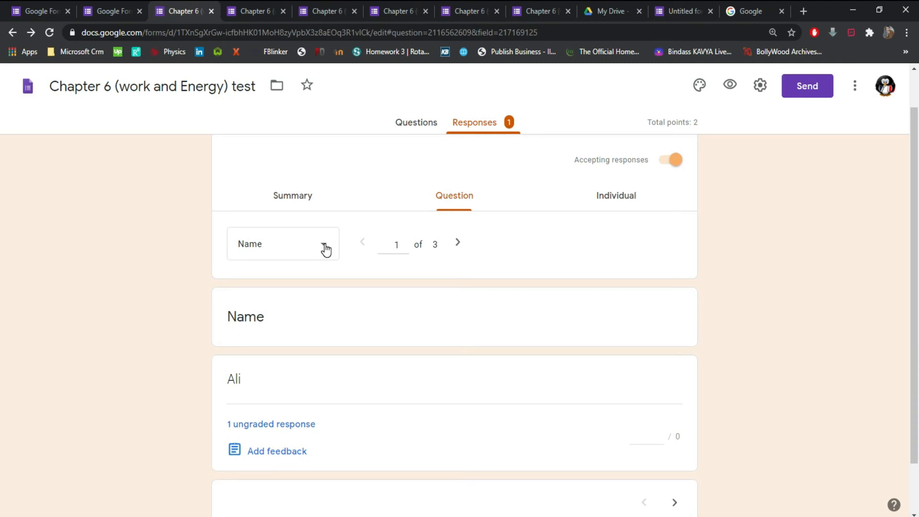
click(450, 258)
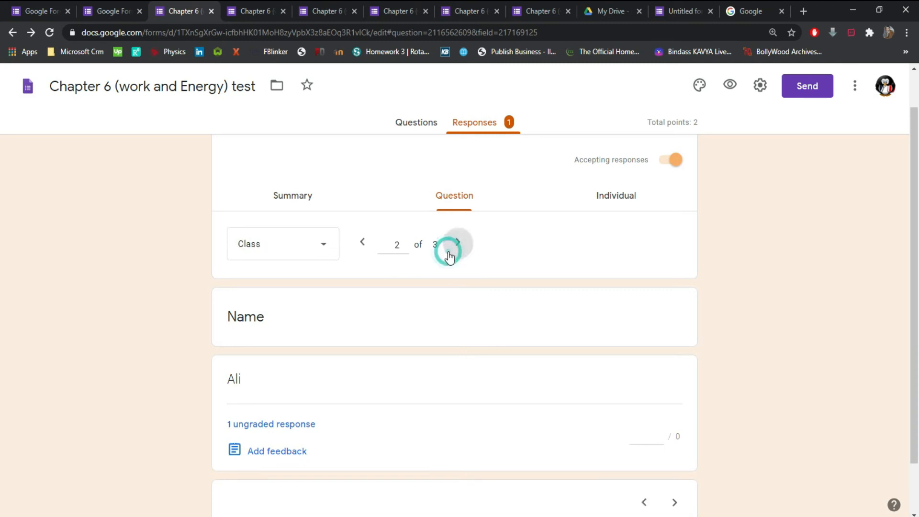
click(449, 258)
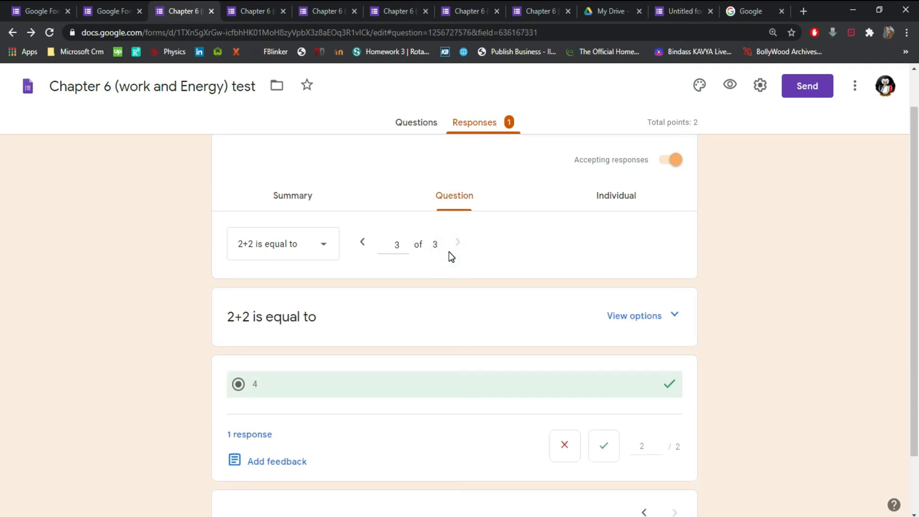
- View the individual response, checking its total score, student details and the marked answer to "2+2 is equal to"
click(597, 195)
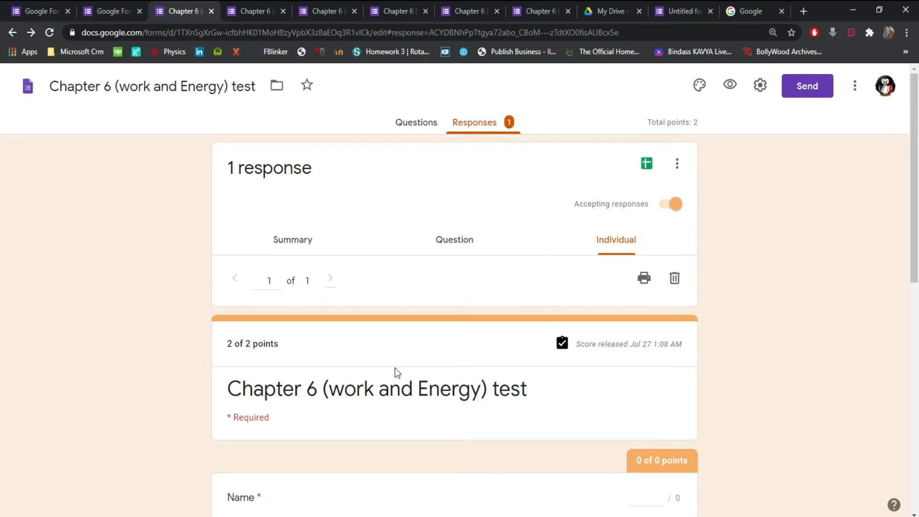
scroll(391, 380, down, 6)
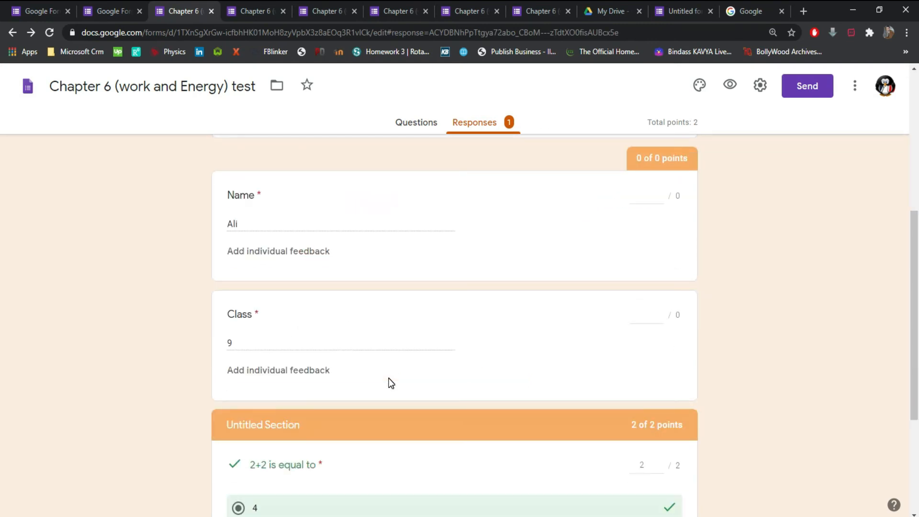
scroll(391, 383, down, 4)
scroll(392, 384, up, 10)
scroll(391, 383, down, 6)
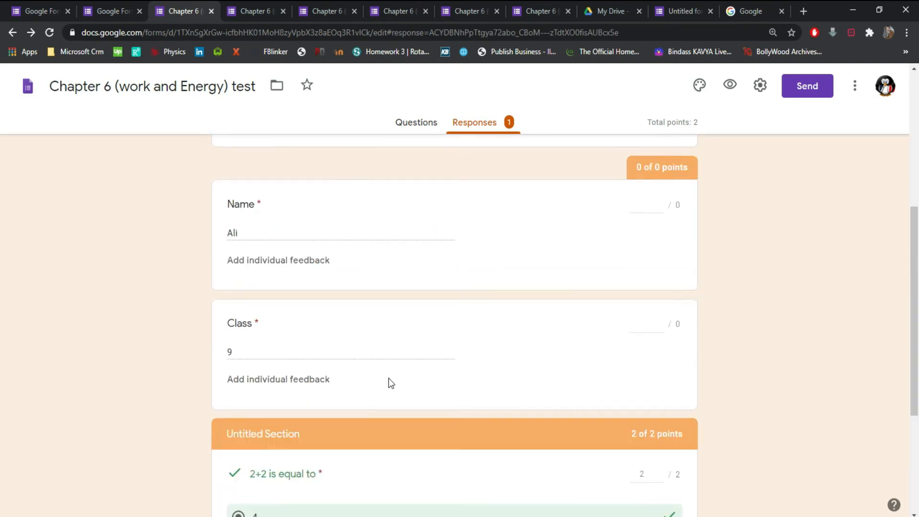
scroll(391, 383, down, 4)
scroll(391, 383, up, 10)
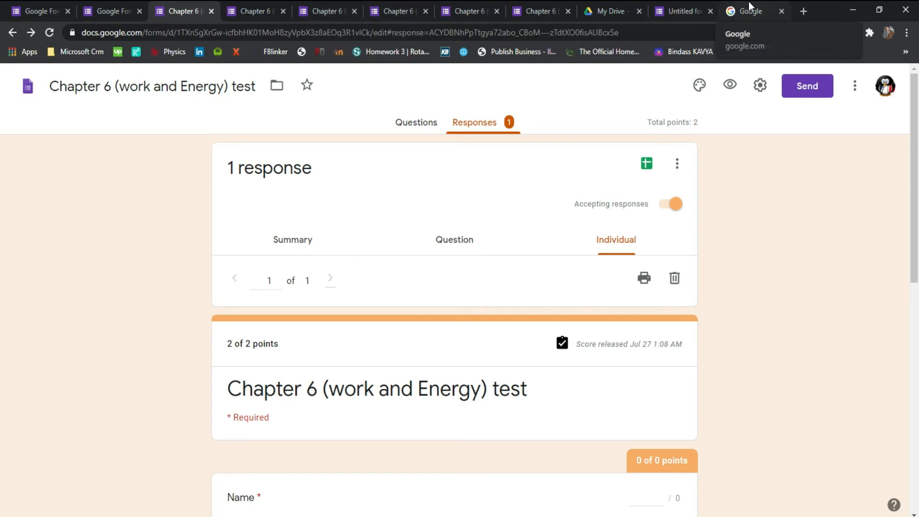
- Switch to the "Physics online Test (chapter 11)" form and look through its student detail fields and multiple-choice questions
click(747, 10)
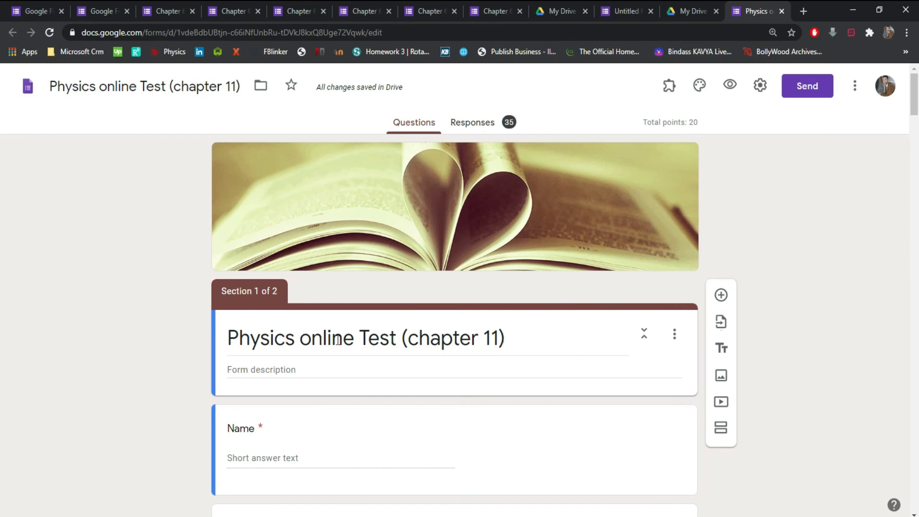
scroll(487, 342, down, 4)
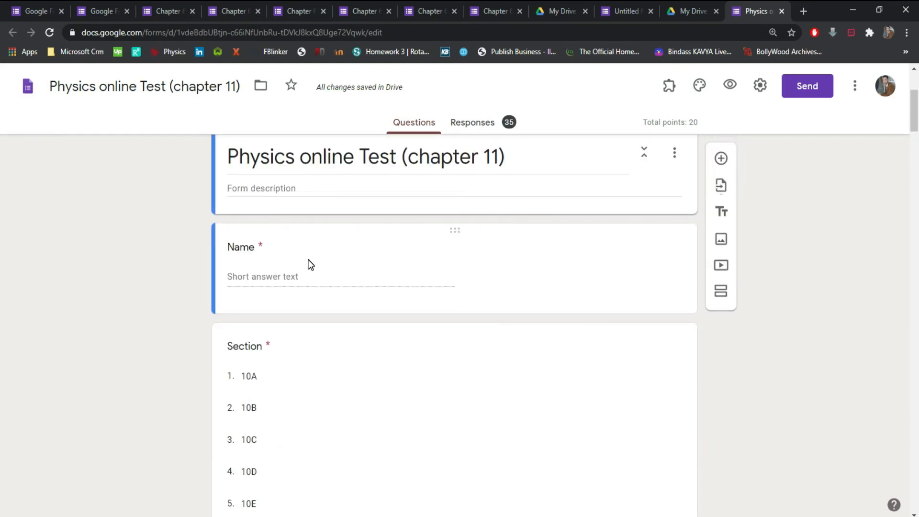
scroll(311, 265, down, 3)
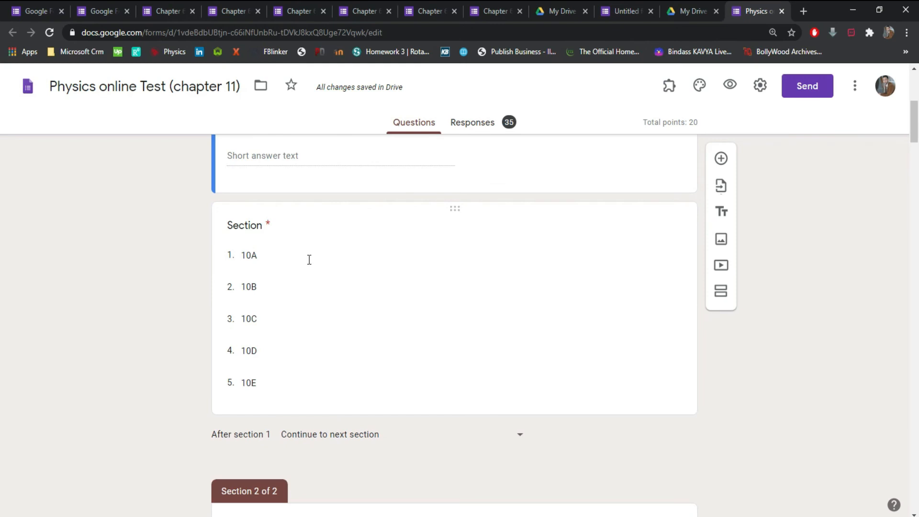
scroll(309, 260, down, 6)
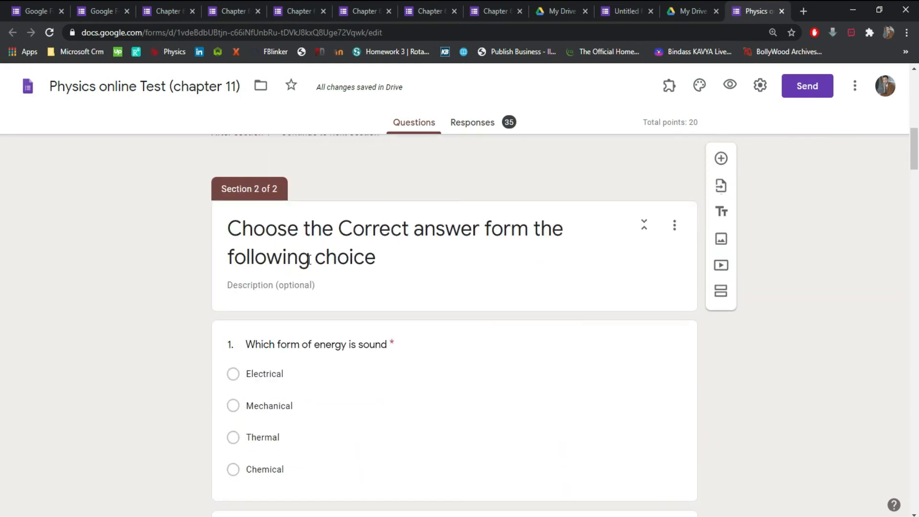
scroll(310, 266, up, 3)
scroll(309, 264, down, 1)
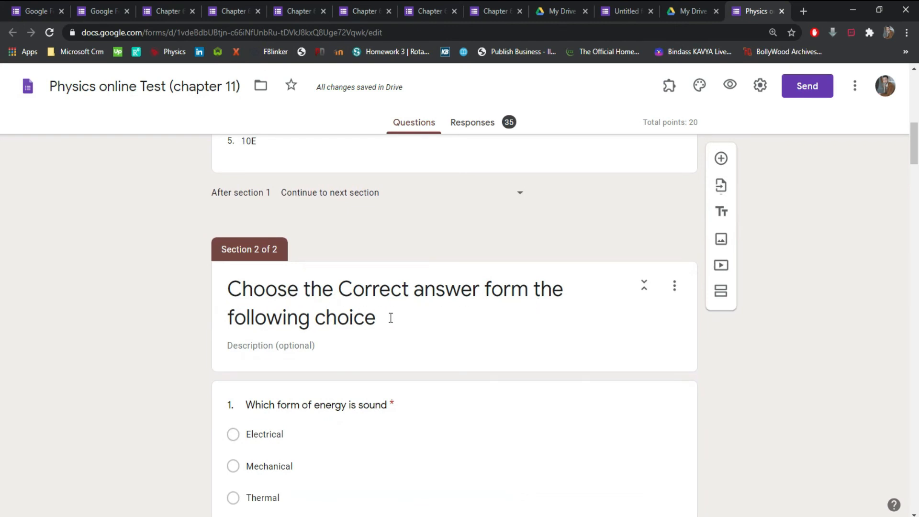
scroll(391, 318, down, 10)
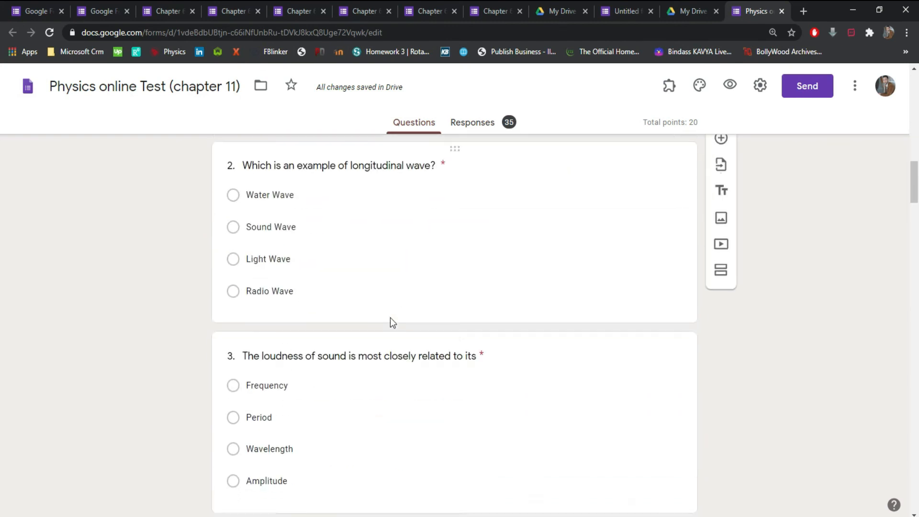
scroll(391, 318, down, 20)
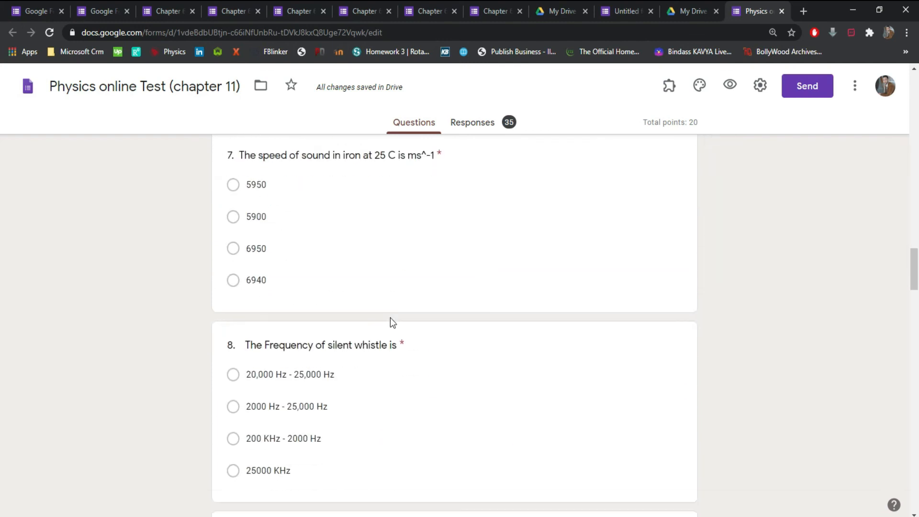
scroll(392, 318, down, 8)
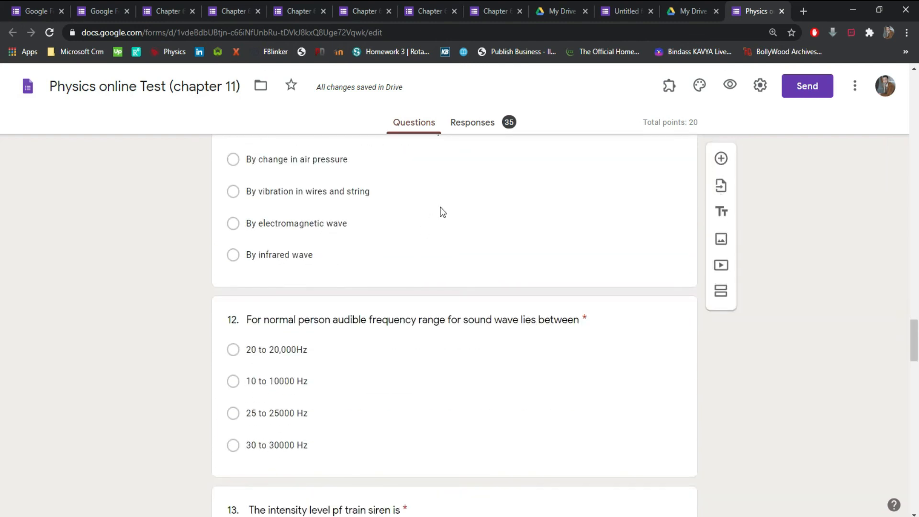
- Examine the physics test's response summary, including the points insights, frequently missed questions, section pie chart and answer charts
click(473, 126)
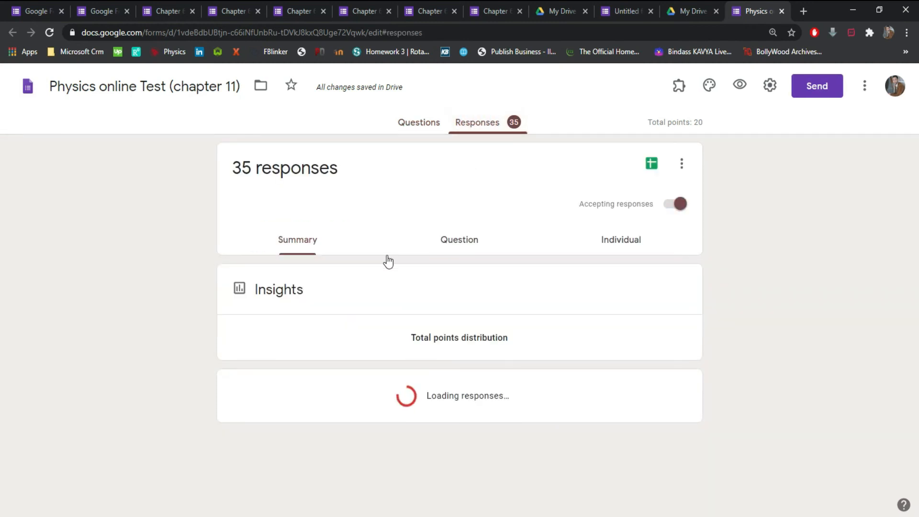
scroll(386, 259, down, 4)
scroll(387, 254, down, 15)
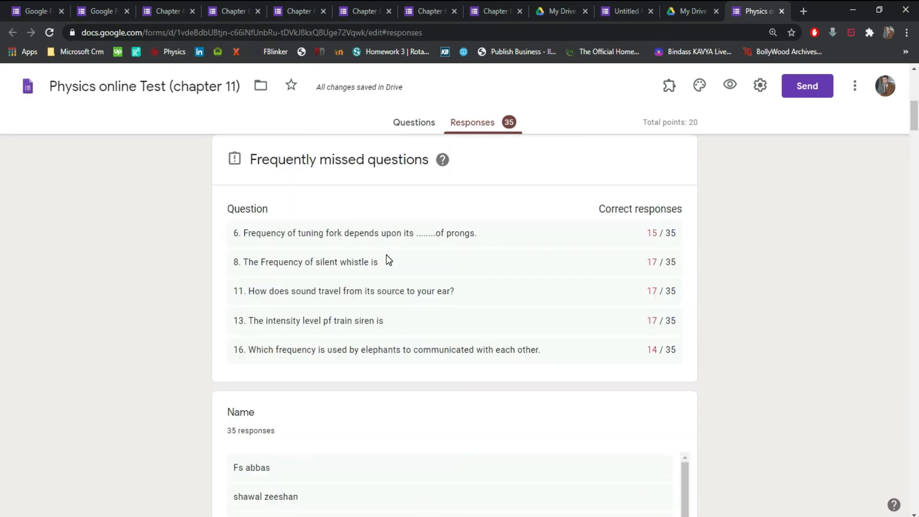
scroll(387, 255, down, 10)
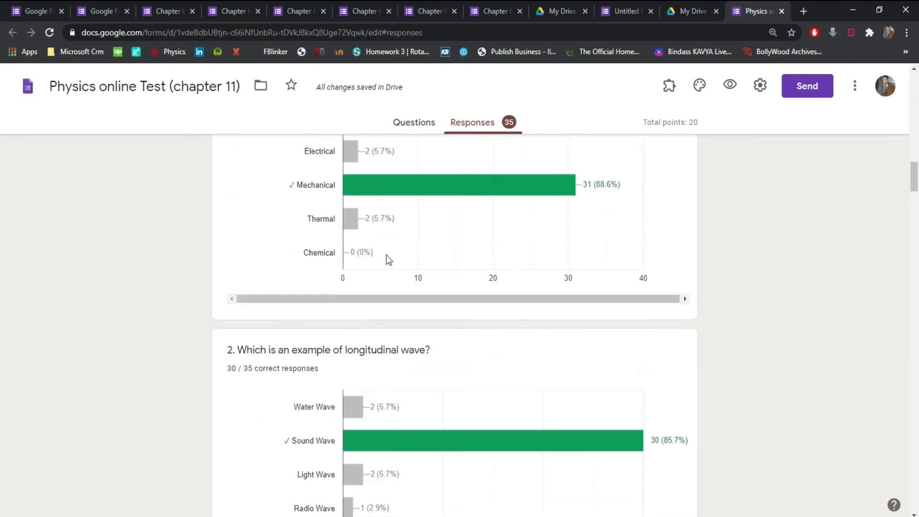
scroll(386, 255, up, 14)
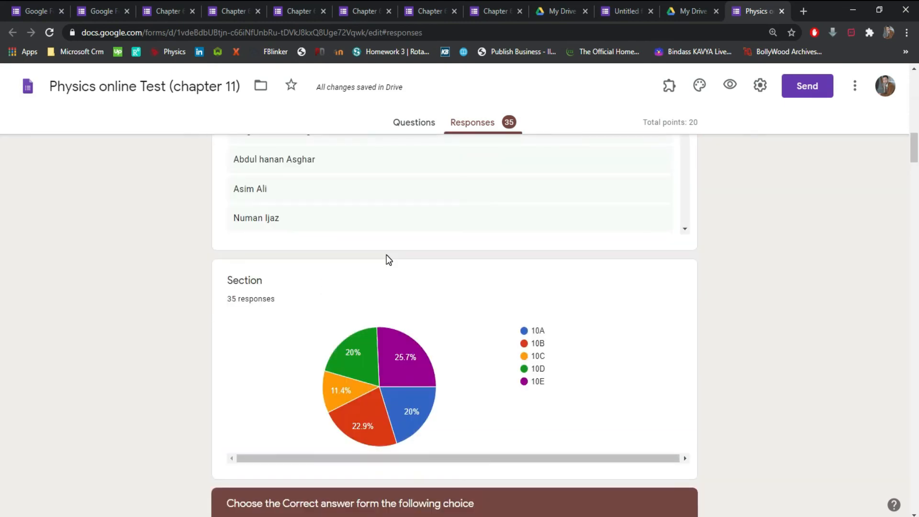
scroll(388, 260, down, 5)
scroll(387, 259, up, 4)
mouse_move(409, 317)
scroll(410, 317, up, 12)
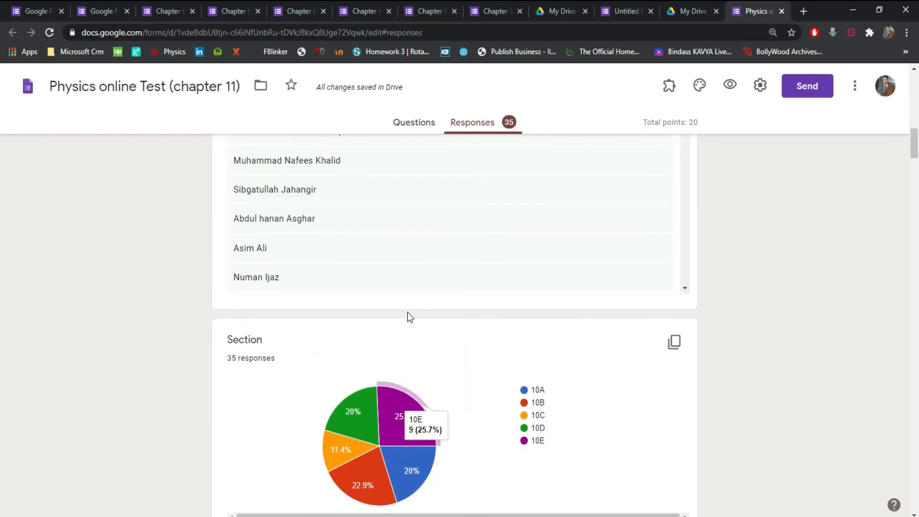
scroll(411, 317, up, 6)
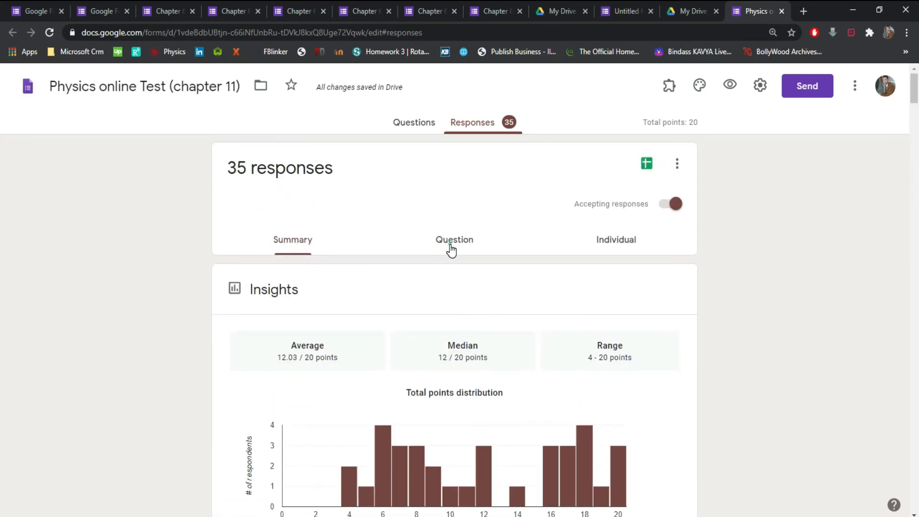
- View the responses by question for "13. The intensity level pf train siren is" and check how each answer is marked
click(452, 250)
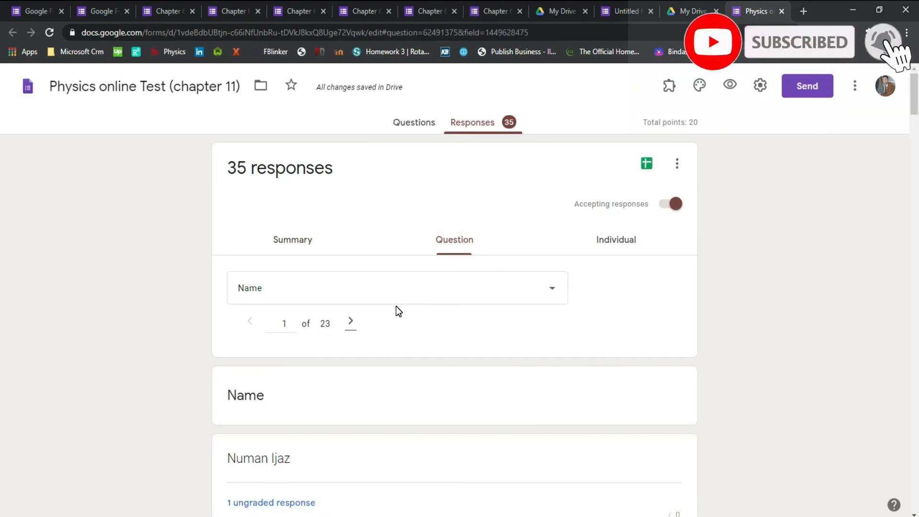
click(554, 290)
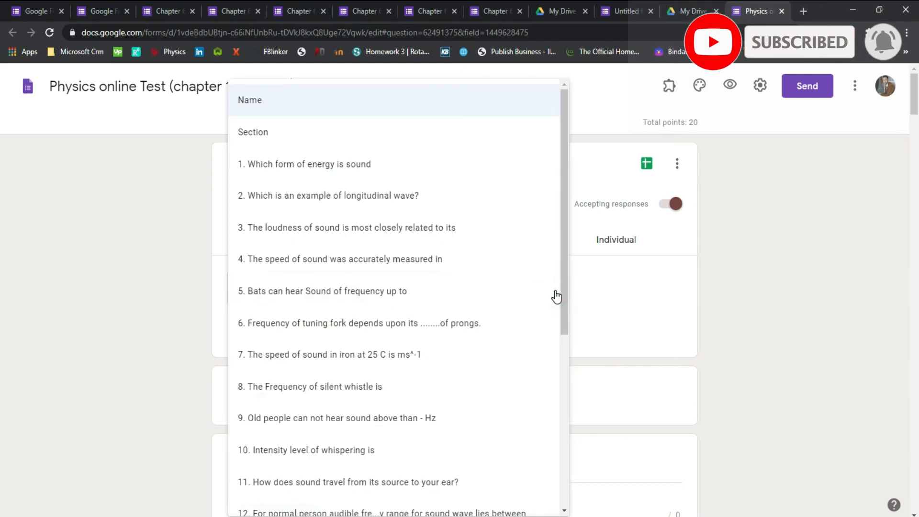
scroll(556, 297, down, 5)
click(263, 240)
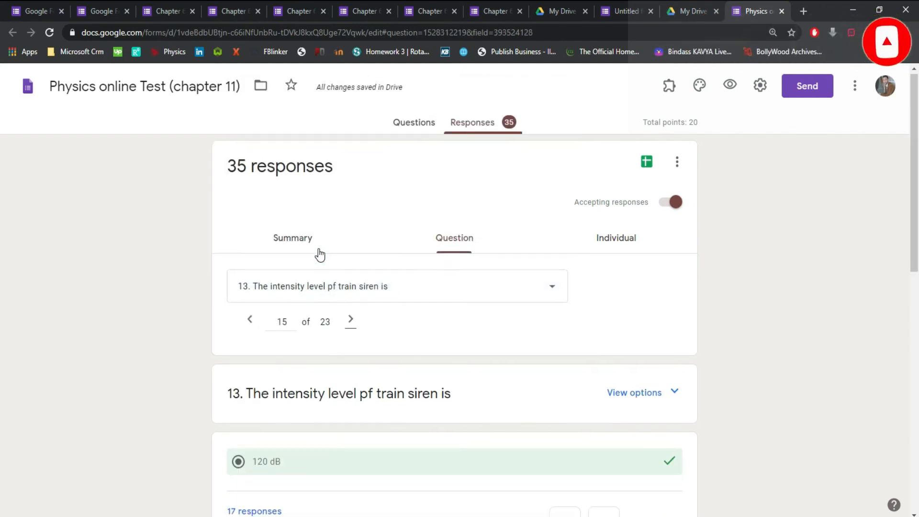
scroll(320, 255, down, 2)
scroll(320, 254, down, 6)
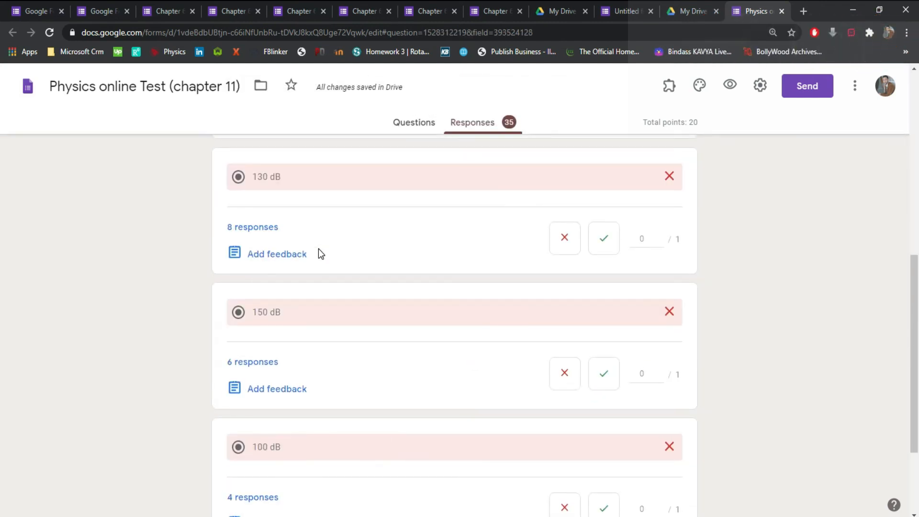
scroll(320, 254, up, 4)
scroll(320, 254, down, 4)
scroll(318, 248, down, 5)
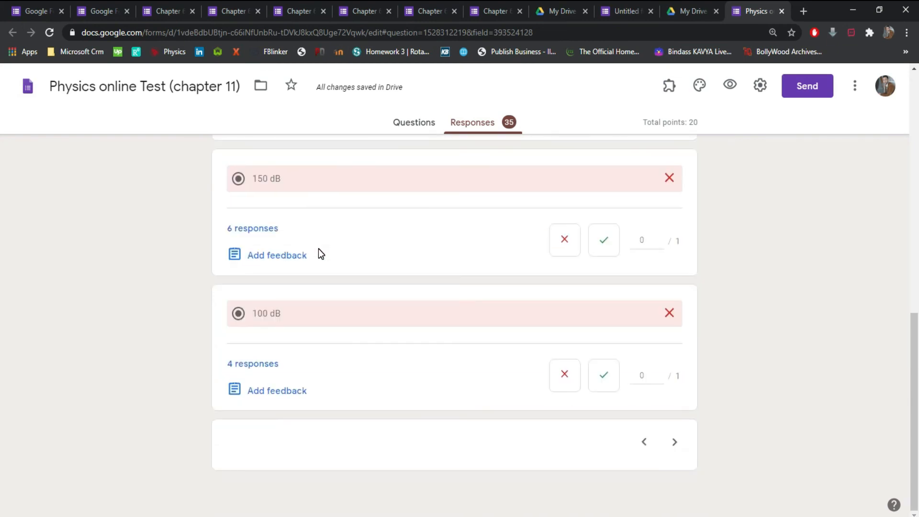
scroll(318, 248, up, 12)
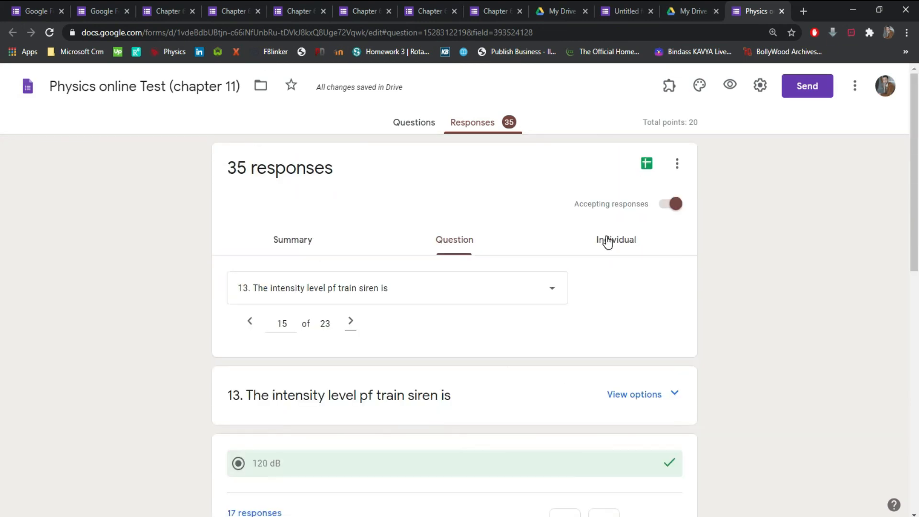
- View the first individual response to the physics test, checking its total score, student details and the marking of each answer
click(605, 240)
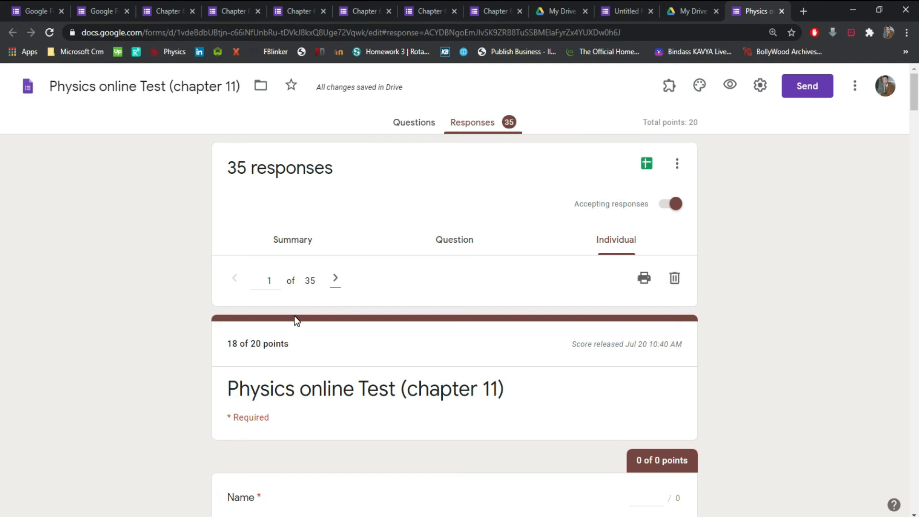
scroll(297, 320, down, 3)
scroll(297, 320, down, 3)
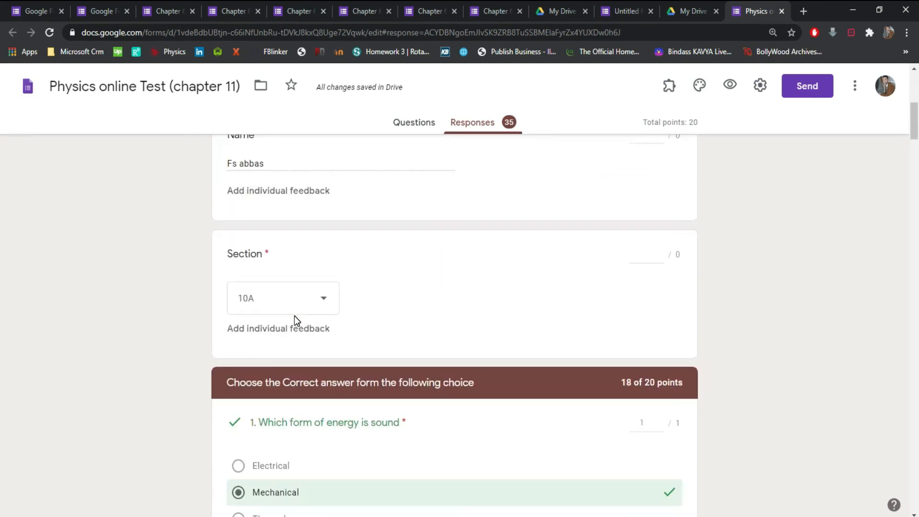
scroll(295, 316, down, 2)
scroll(295, 316, up, 5)
scroll(294, 316, down, 3)
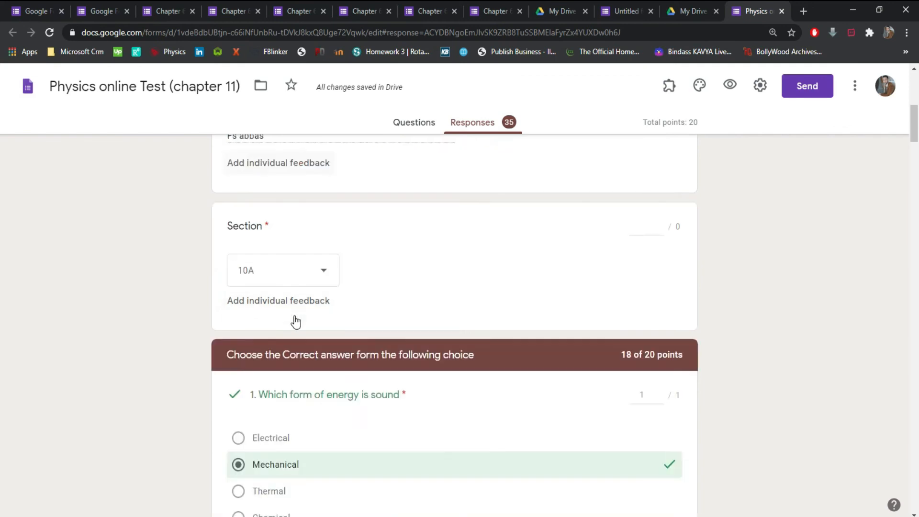
scroll(296, 322, down, 15)
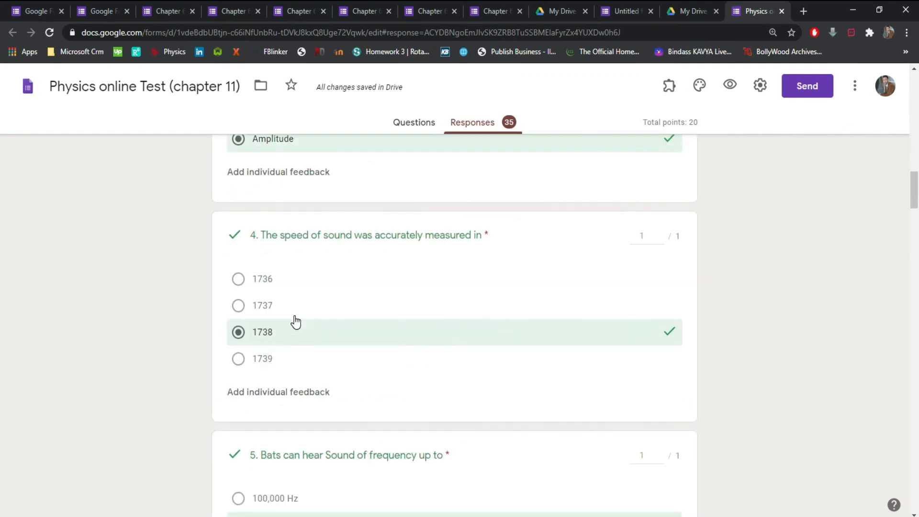
scroll(296, 320, down, 9)
scroll(295, 320, up, 5)
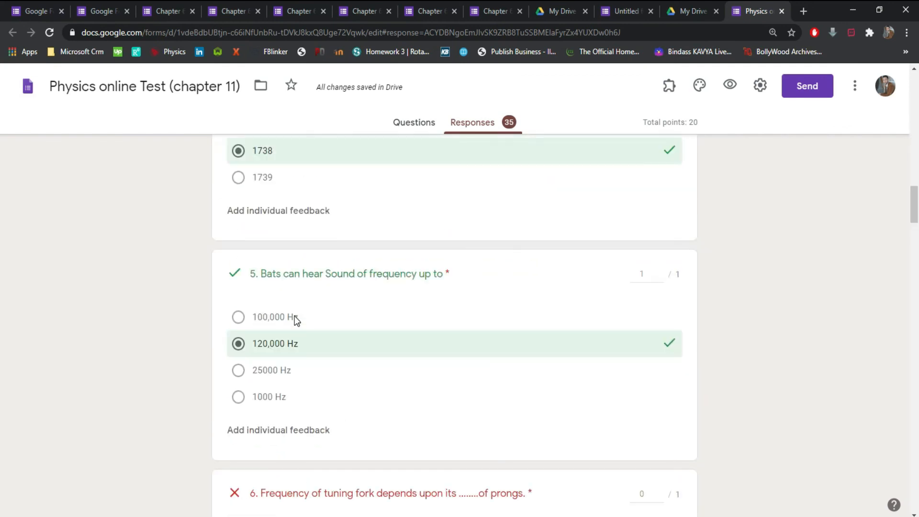
scroll(295, 317, up, 16)
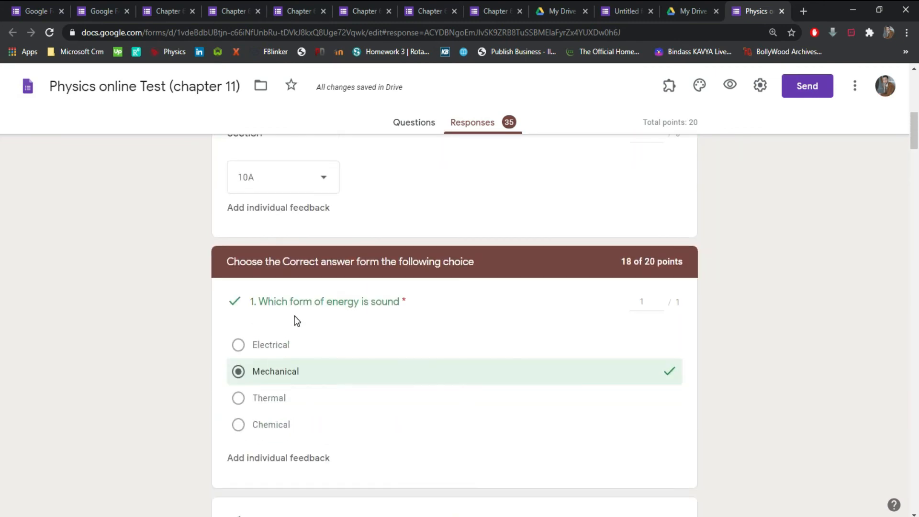
scroll(295, 316, up, 6)
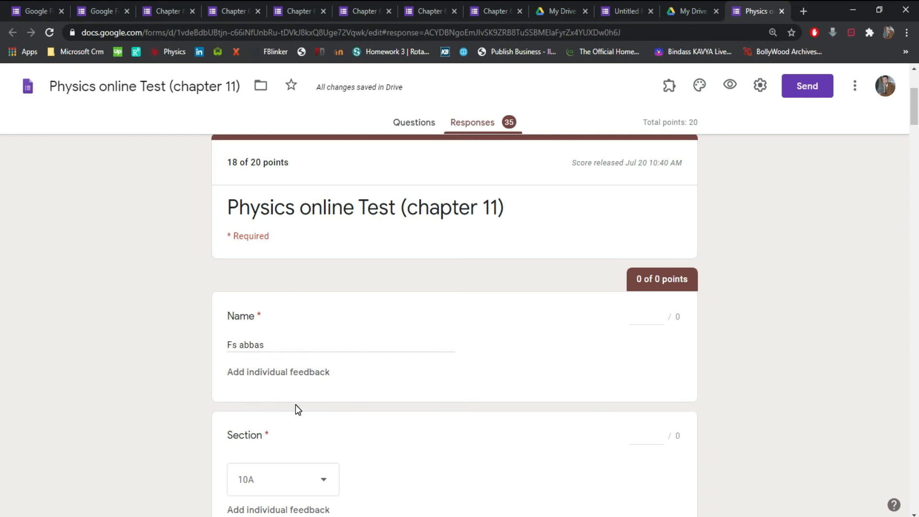
scroll(295, 405, up, 2)
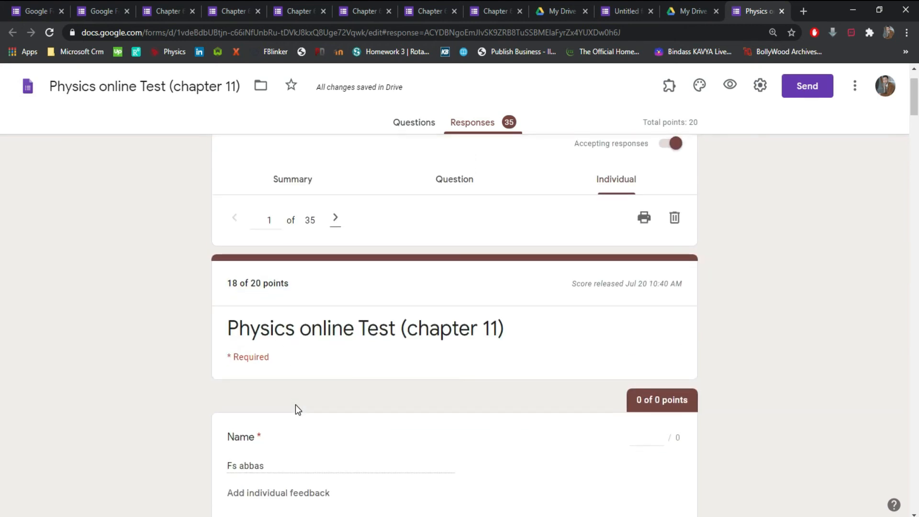
- Page through the second and third individual responses to the physics test, checking each student's name and total score
click(336, 221)
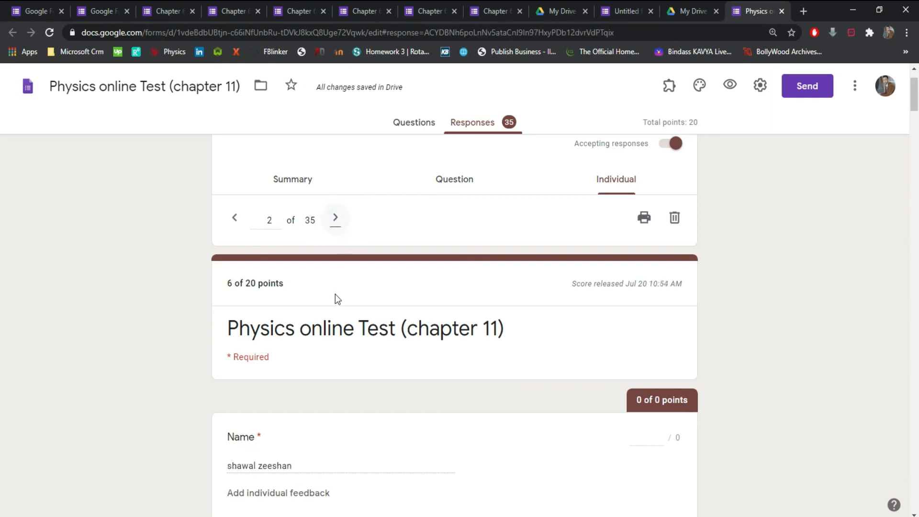
scroll(335, 296, down, 1)
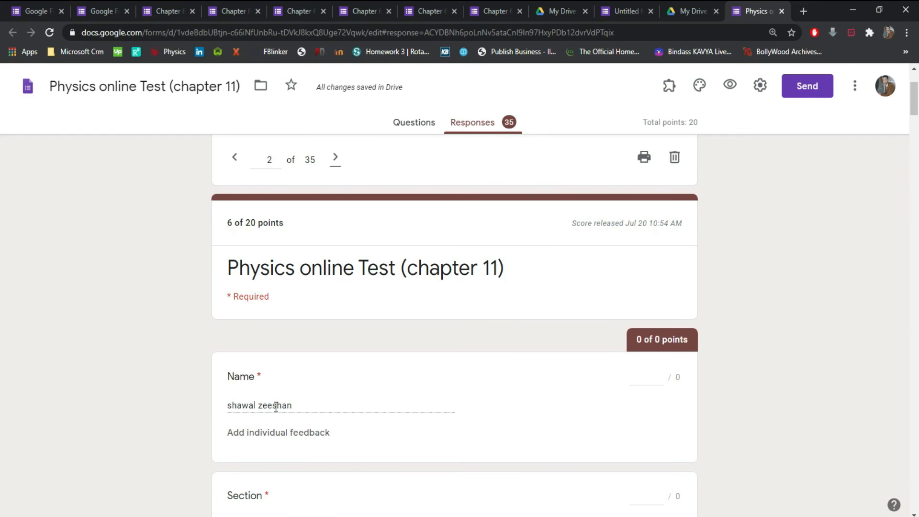
scroll(276, 406, up, 2)
click(336, 278)
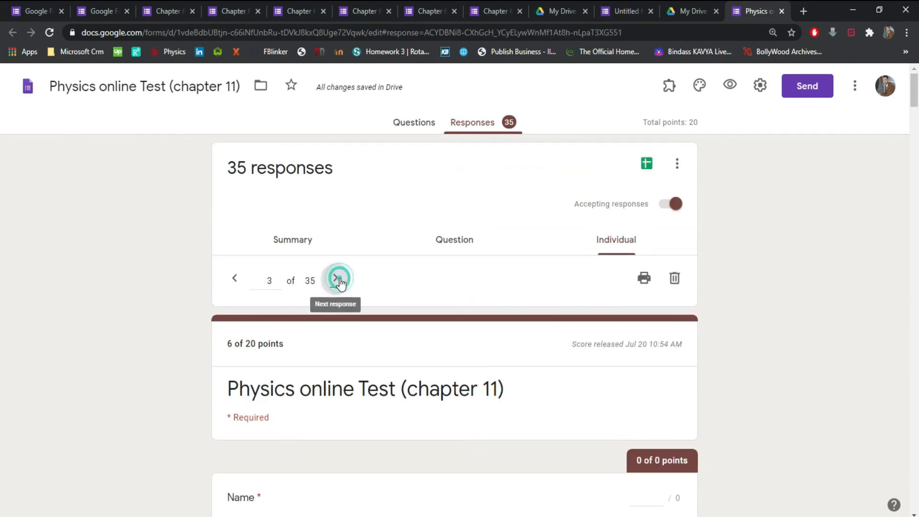
scroll(327, 373, down, 2)
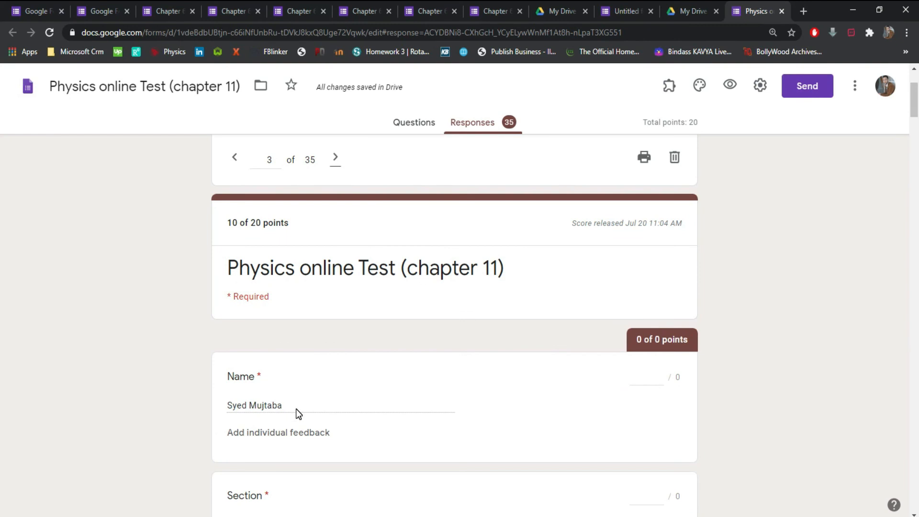
- Return to the physics test's questions and copy its shareable link with the URL shortened, then close the send form dialog
click(411, 123)
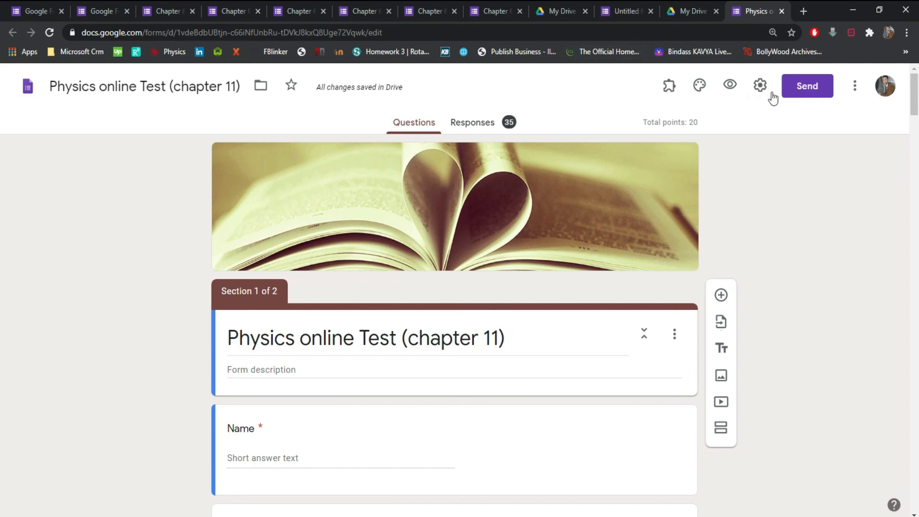
click(809, 91)
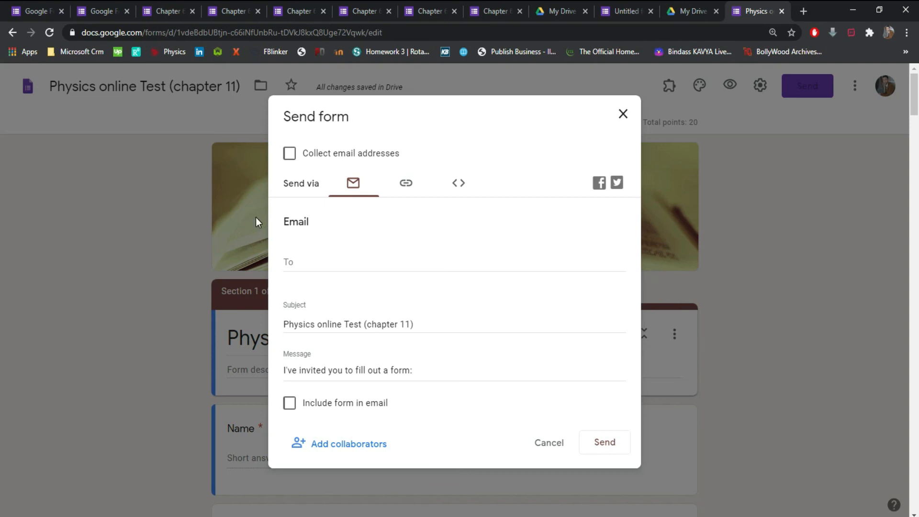
click(405, 189)
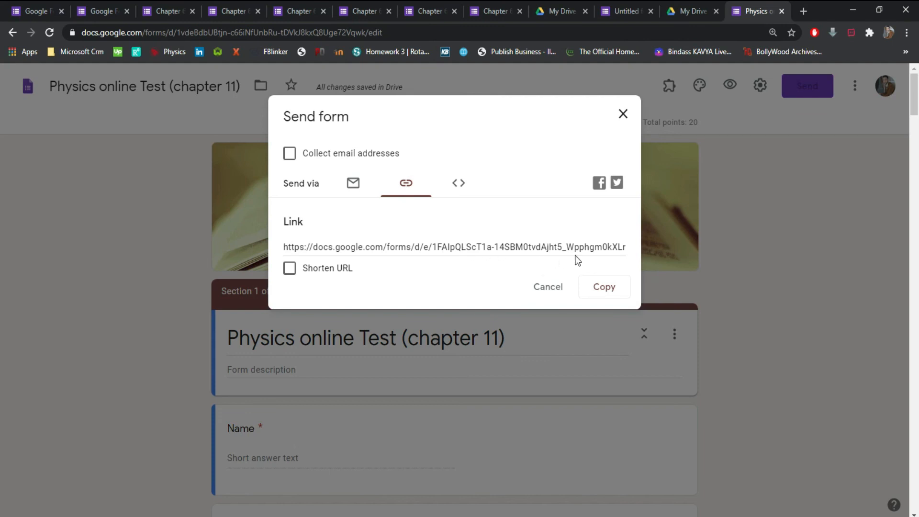
click(623, 298)
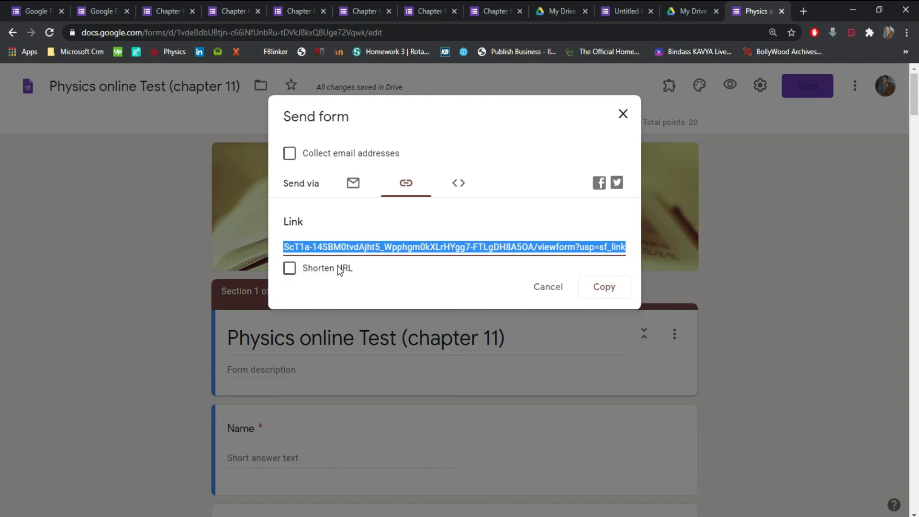
click(290, 269)
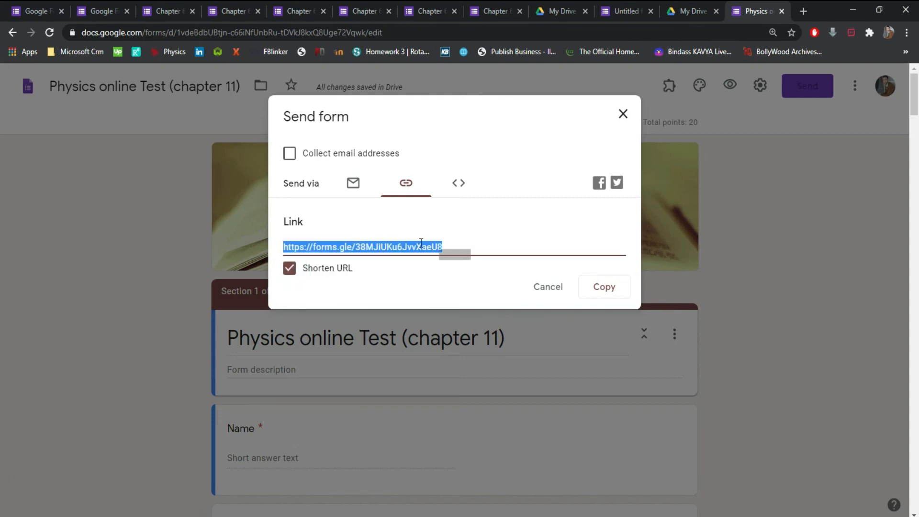
click(592, 289)
click(557, 279)
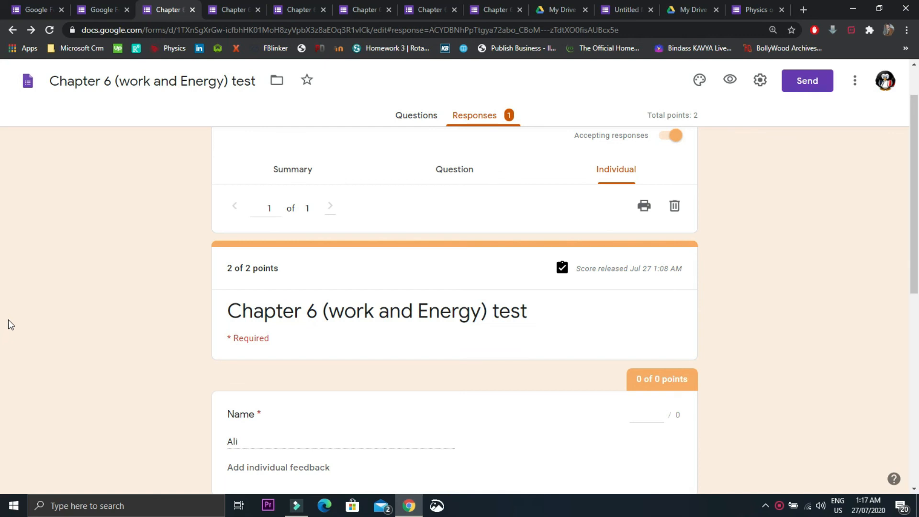
- Download the responses of the "Chapter 6 (work and Energy) test" form as a CSV file
scroll(111, 388, up, 1)
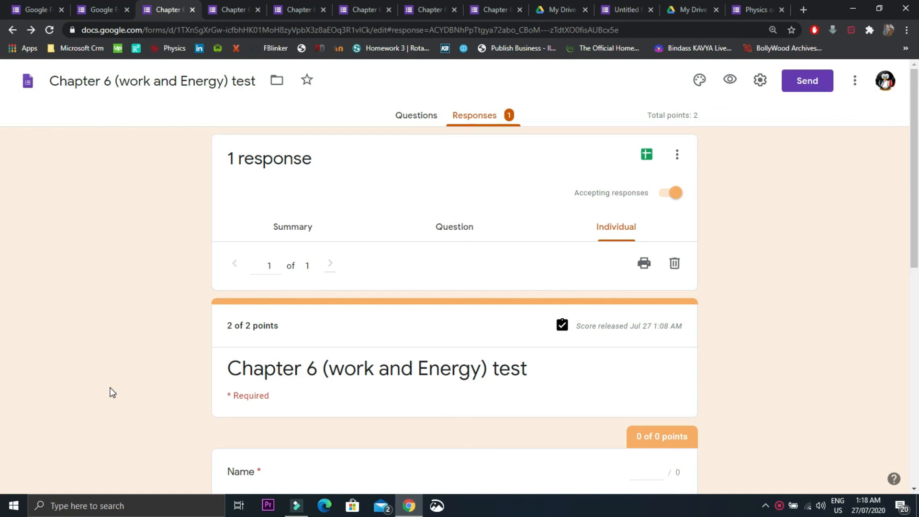
click(678, 156)
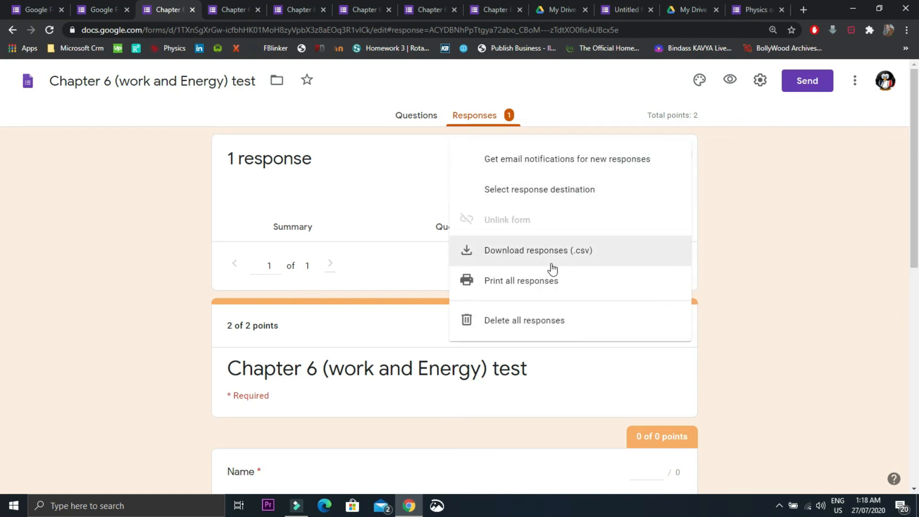
click(513, 254)
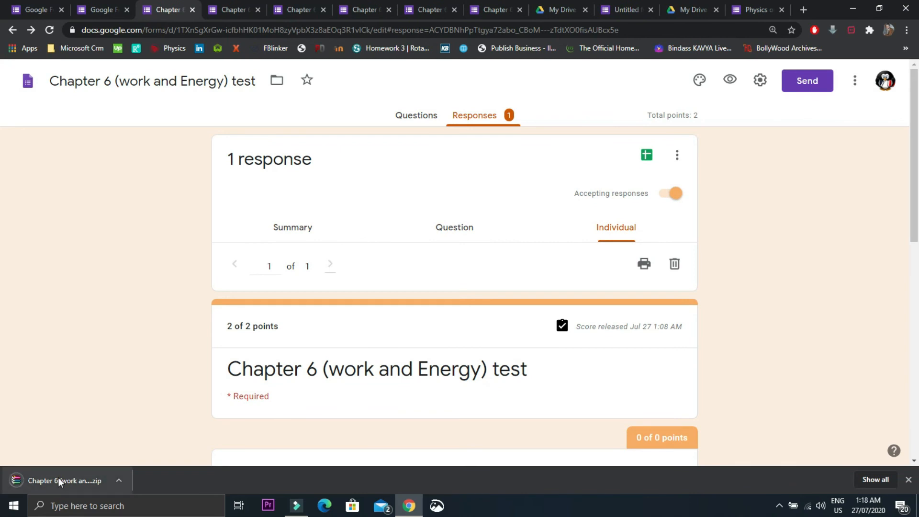
- Open the downloaded "Chapter 6 (work and Energy) test.csv.zip" archive in WinRAR and open the CSV file inside it
click(59, 478)
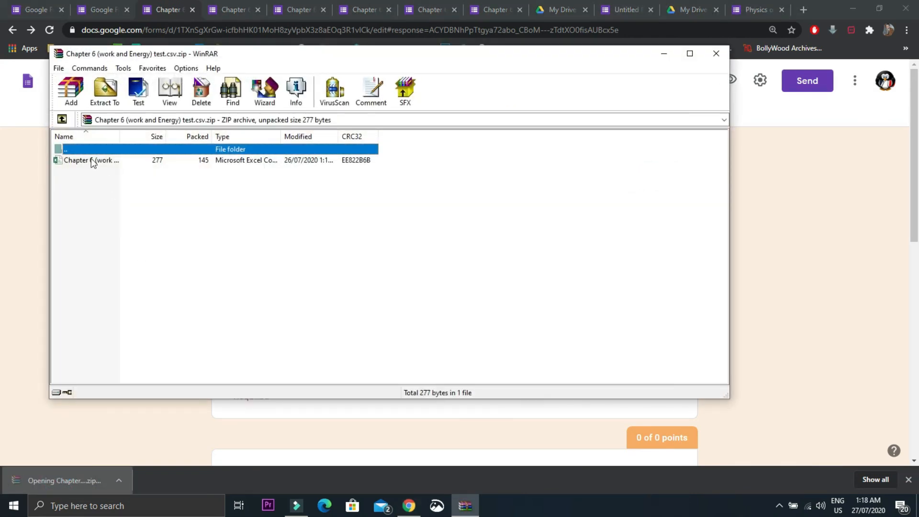
click(84, 162)
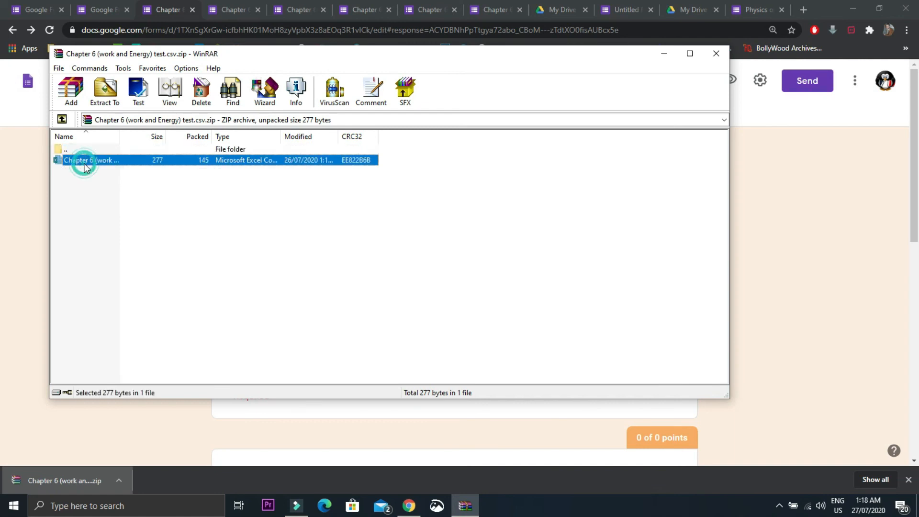
double_click(260, 165)
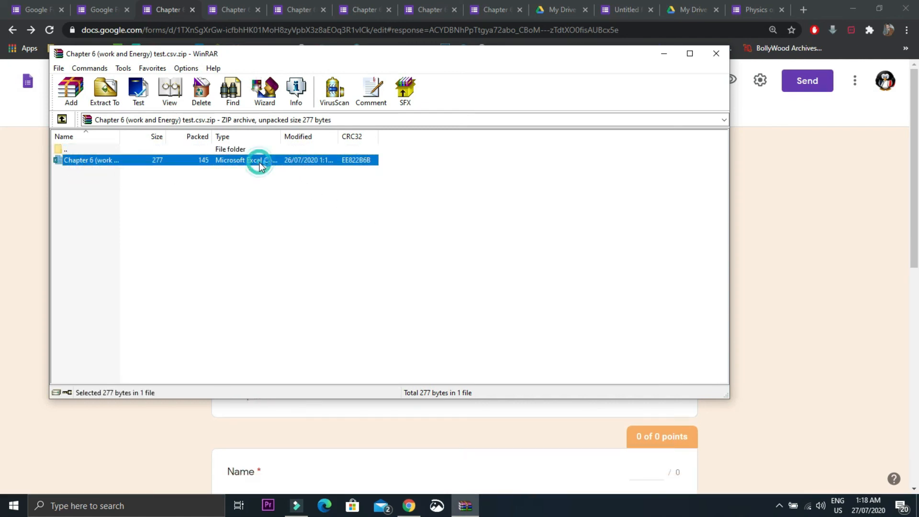